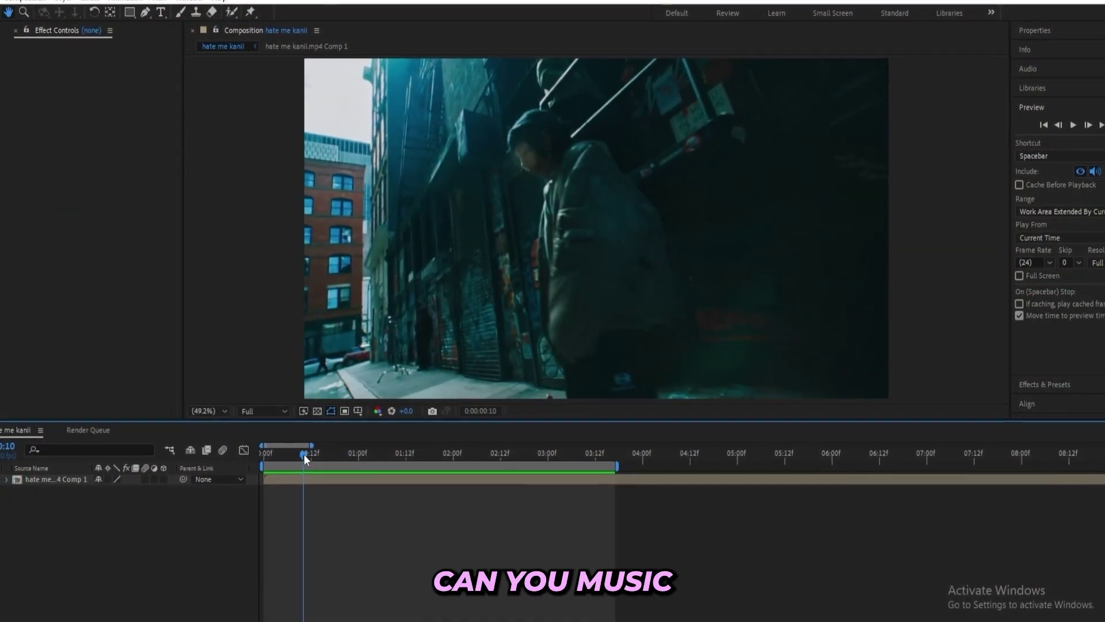
Preview the clip, then add a new adjustment layer above it.
{"action": "key", "text": "space"}
{"action": "mouse_move", "coordinate": [311, 455]}
{"action": "left_mouse_down"}
{"action": "mouse_move", "coordinate": [562, 461]}
{"action": "mouse_move", "coordinate": [417, 446]}
{"action": "left_mouse_up"}
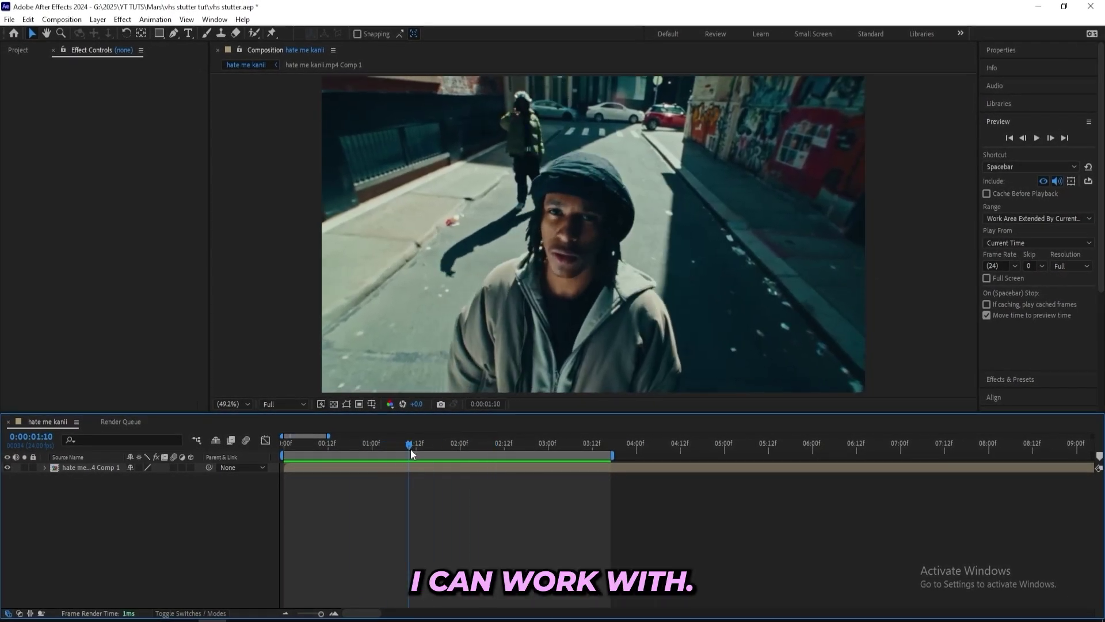
{"action": "right_click", "coordinate": [337, 490]}
{"action": "mouse_move", "coordinate": [364, 346]}
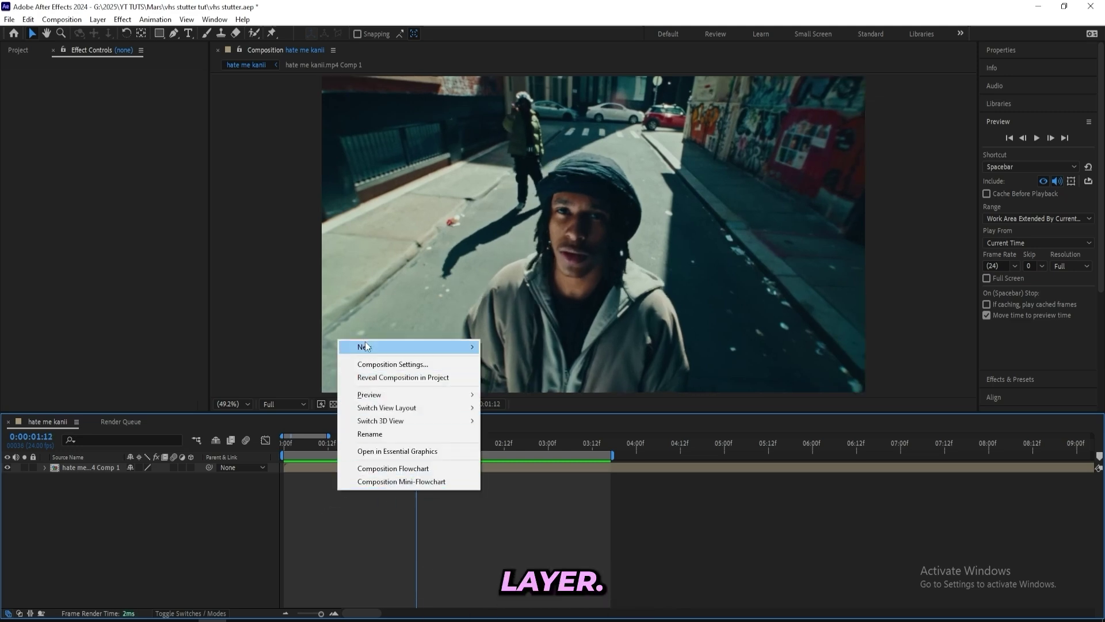
{"action": "left_click", "coordinate": [524, 443]}
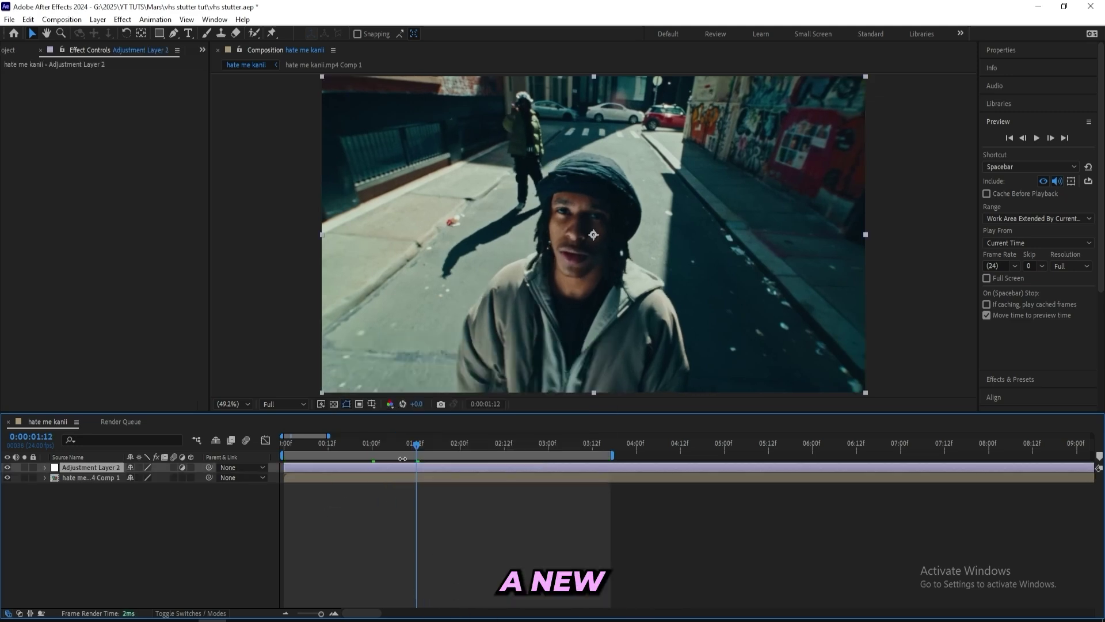
Split the adjustment layer at 1:00 and delete the earlier part.
{"action": "left_click", "coordinate": [365, 443]}
{"action": "left_click_drag", "start_coordinate": [366, 443], "coordinate": [370, 444]}
{"action": "key", "text": "ctrl+shift+d"}
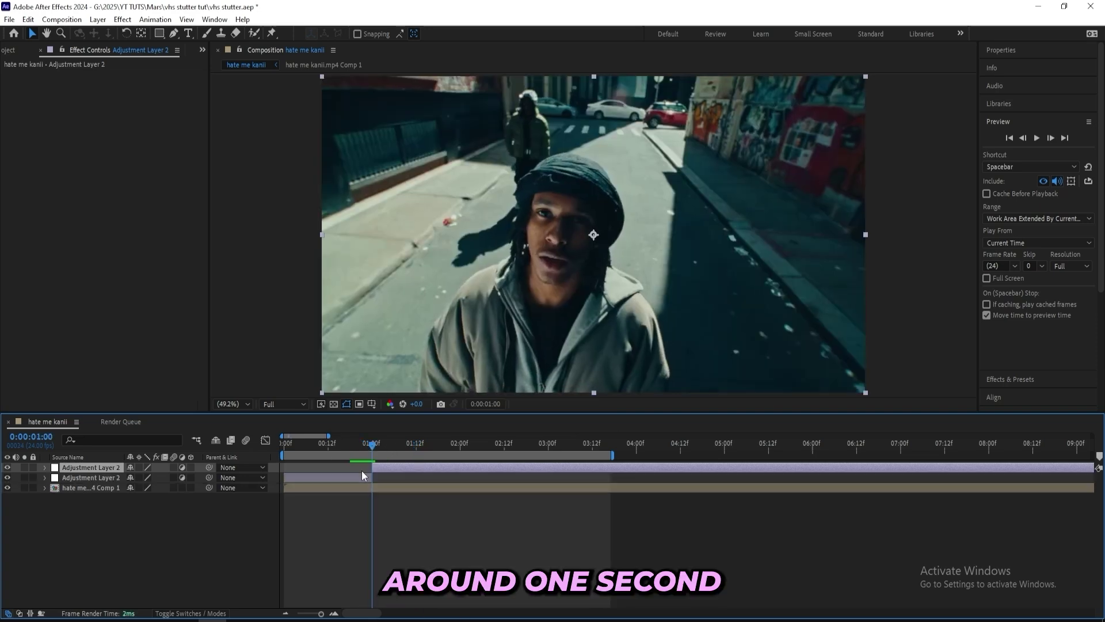
{"action": "key", "text": "Delete"}
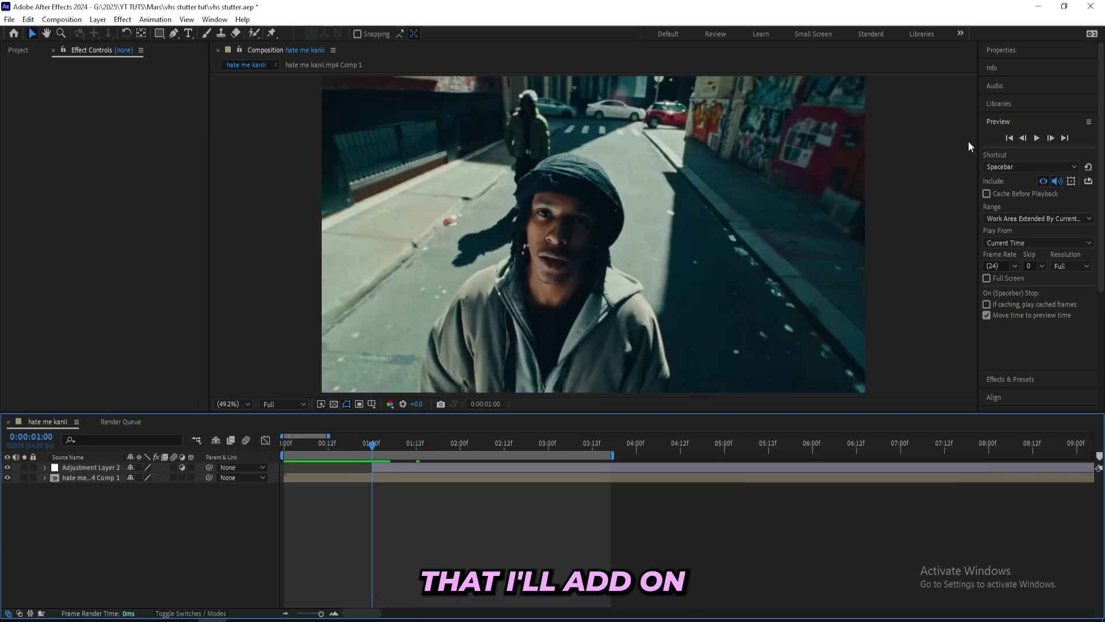
Apply Timewarp to the adjustment layer and keyframe Speed at 100 at one second.
{"action": "left_click", "coordinate": [997, 123]}
{"action": "double_click", "coordinate": [1024, 198]}
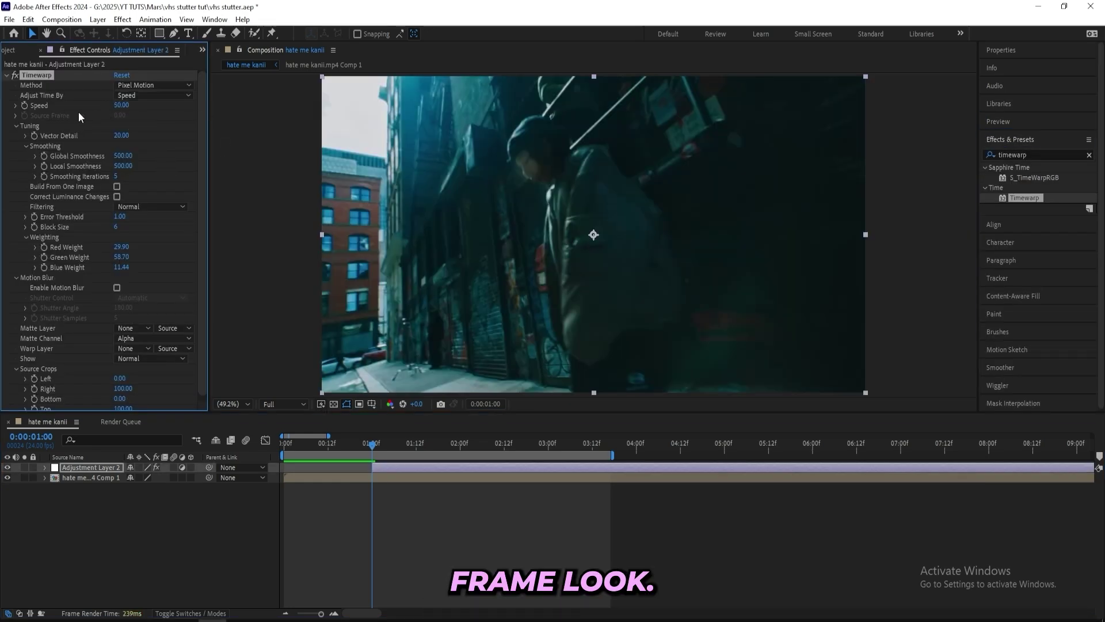
{"action": "left_click", "coordinate": [121, 105]}
{"action": "type", "text": "1"}
{"action": "key", "text": "Return"}
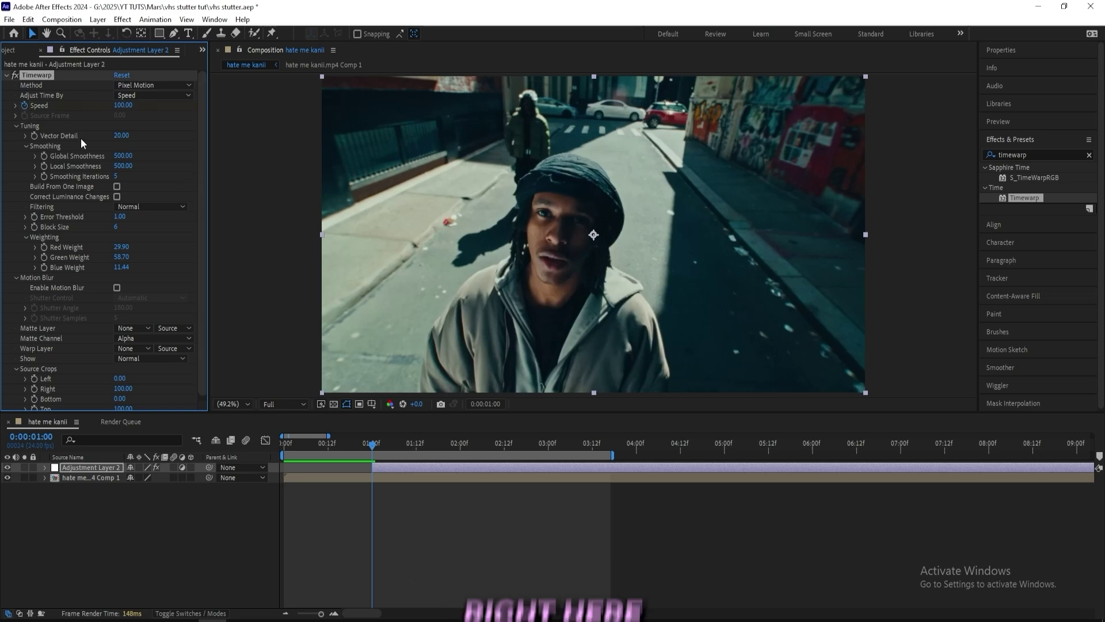
Keyframe Timewarp Speed to 0 two frames after one second to freeze the clip.
{"action": "left_click", "coordinate": [331, 614]}
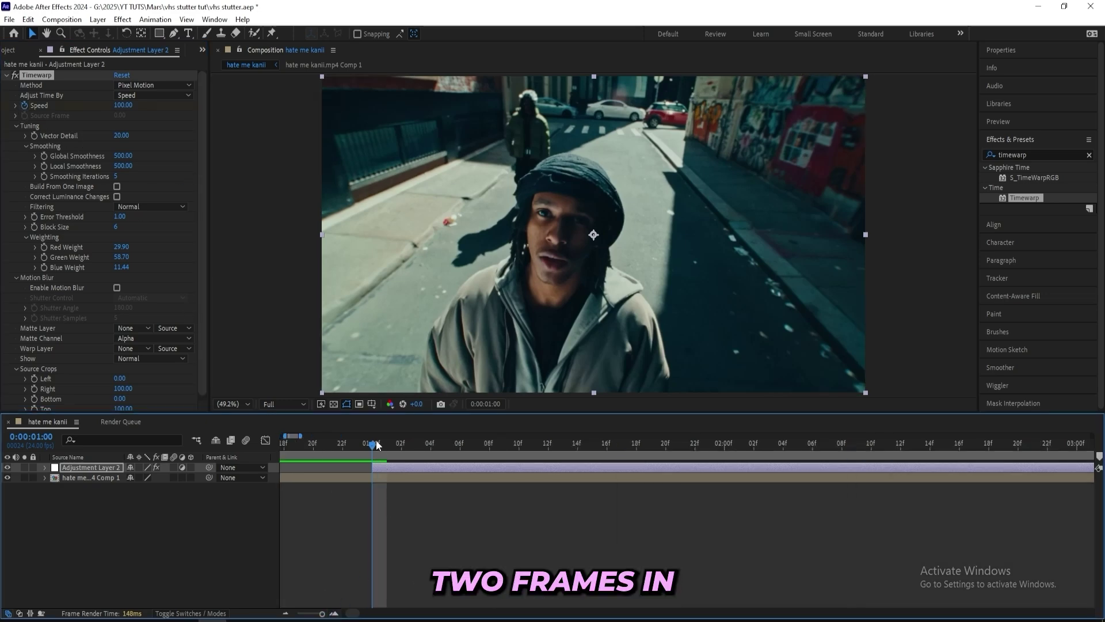
{"action": "left_click_drag", "start_coordinate": [377, 444], "coordinate": [402, 442]}
{"action": "left_click", "coordinate": [124, 106]}
{"action": "key", "text": "Return"}
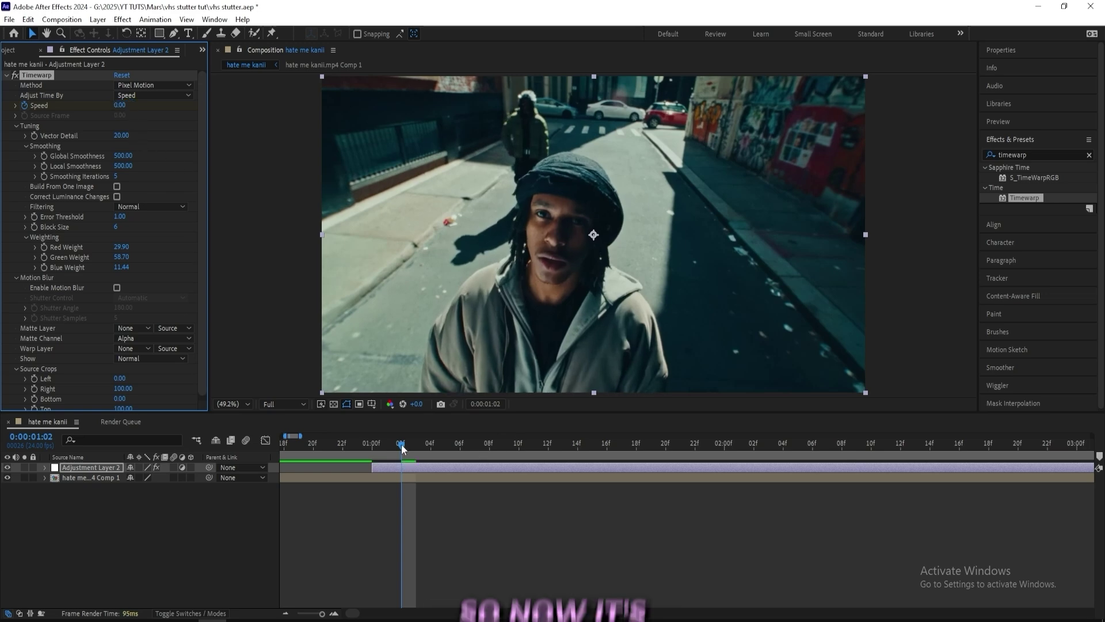
{"action": "left_click", "coordinate": [401, 444]}
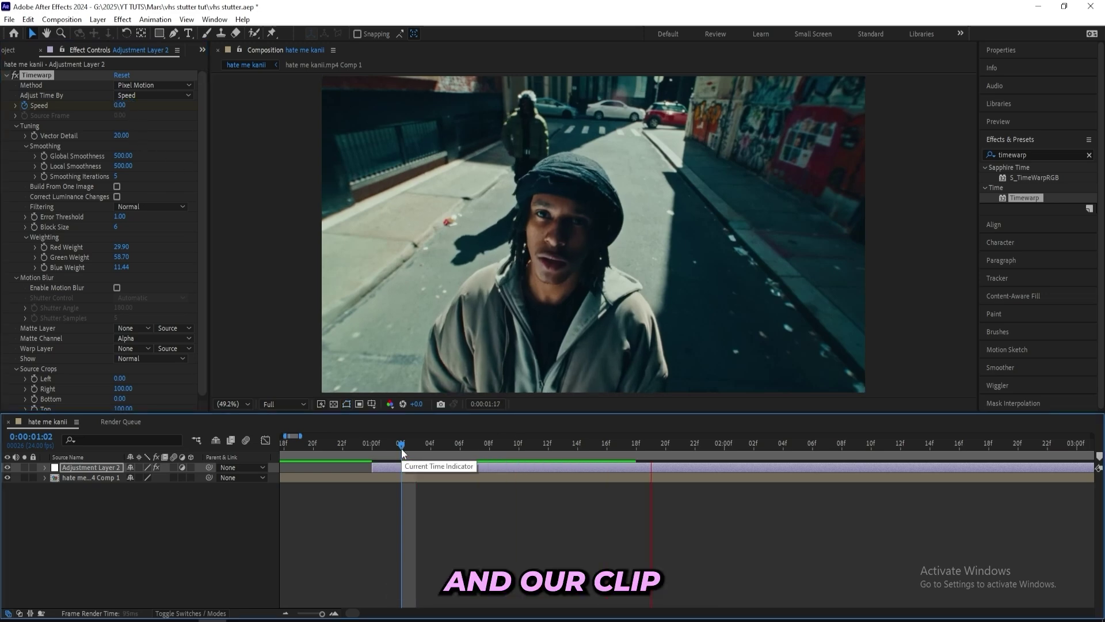
{"action": "mouse_move", "coordinate": [402, 444]}
{"action": "left_mouse_down"}
{"action": "mouse_move", "coordinate": [375, 444]}
{"action": "mouse_move", "coordinate": [403, 444]}
{"action": "left_mouse_up"}
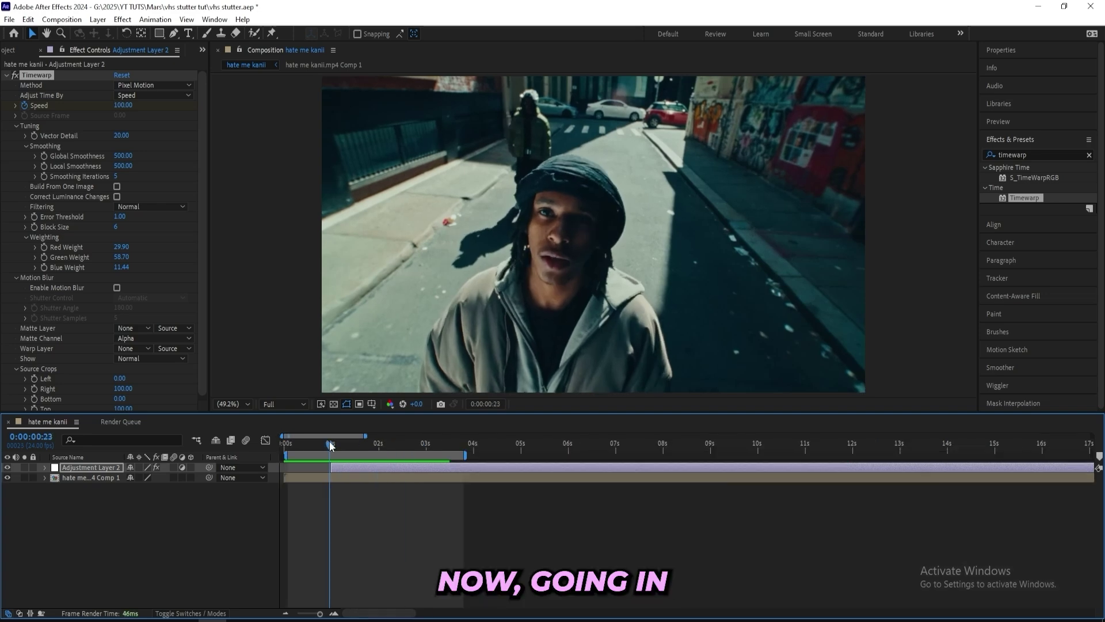
Raise Timewarp Speed to about 1303 at the two-second mark.
{"action": "left_click_drag", "start_coordinate": [330, 445], "coordinate": [380, 445]}
{"action": "left_click", "coordinate": [115, 468]}
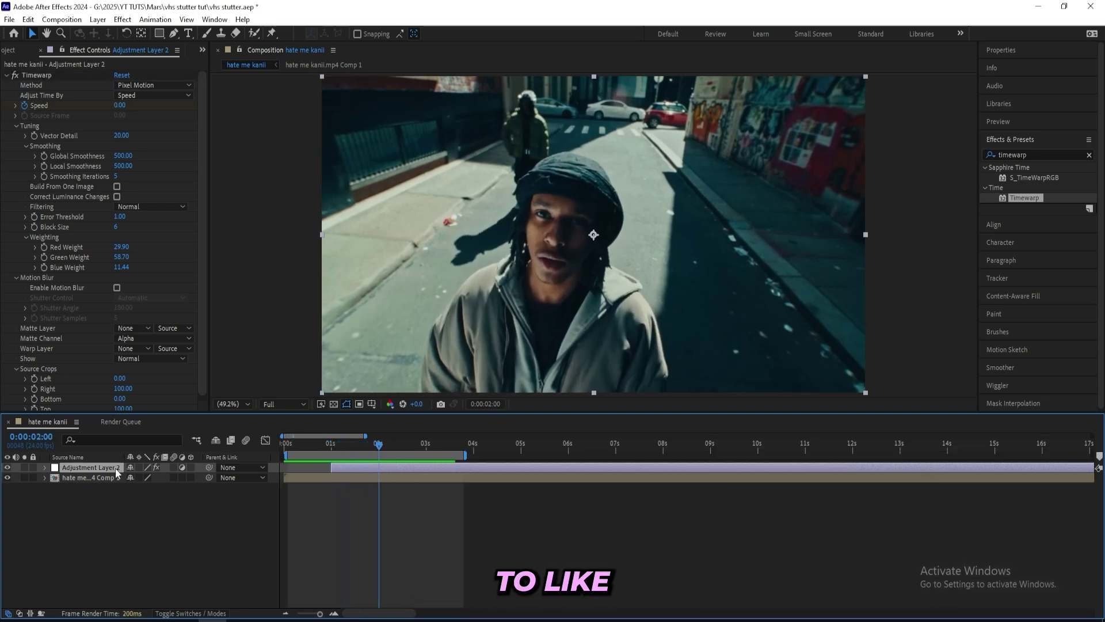
{"action": "key", "text": "u"}
{"action": "left_click_drag", "start_coordinate": [119, 105], "coordinate": [922, 124]}
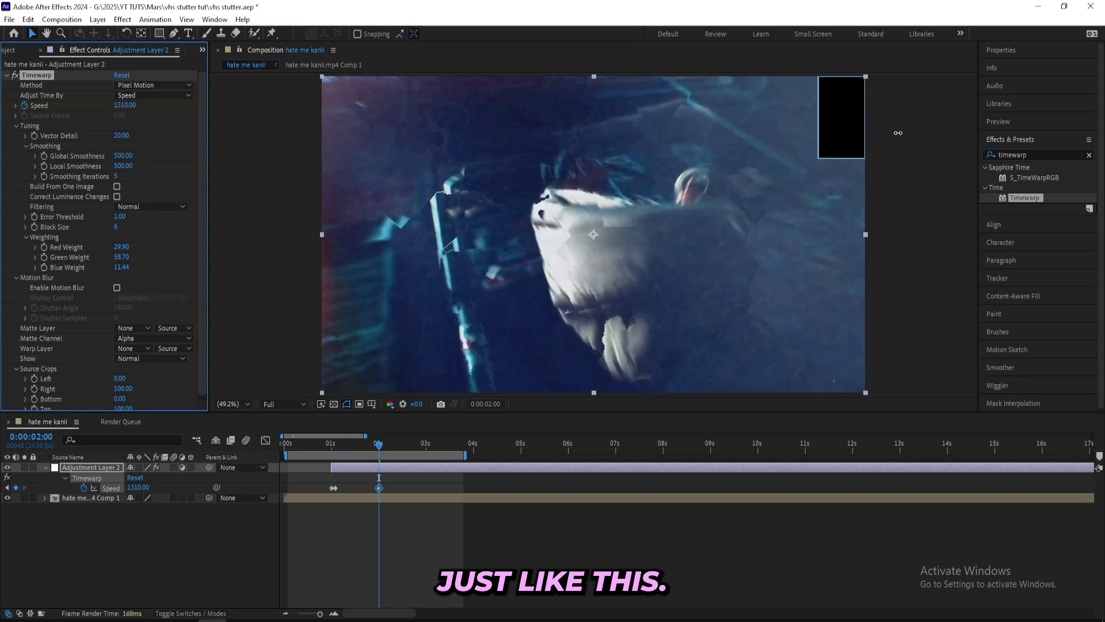
{"action": "left_click", "coordinate": [331, 443]}
Preview the stutter and paste a Speed keyframe of 0 at 1:23.
{"action": "key", "text": "space"}
{"action": "key", "text": "space"}
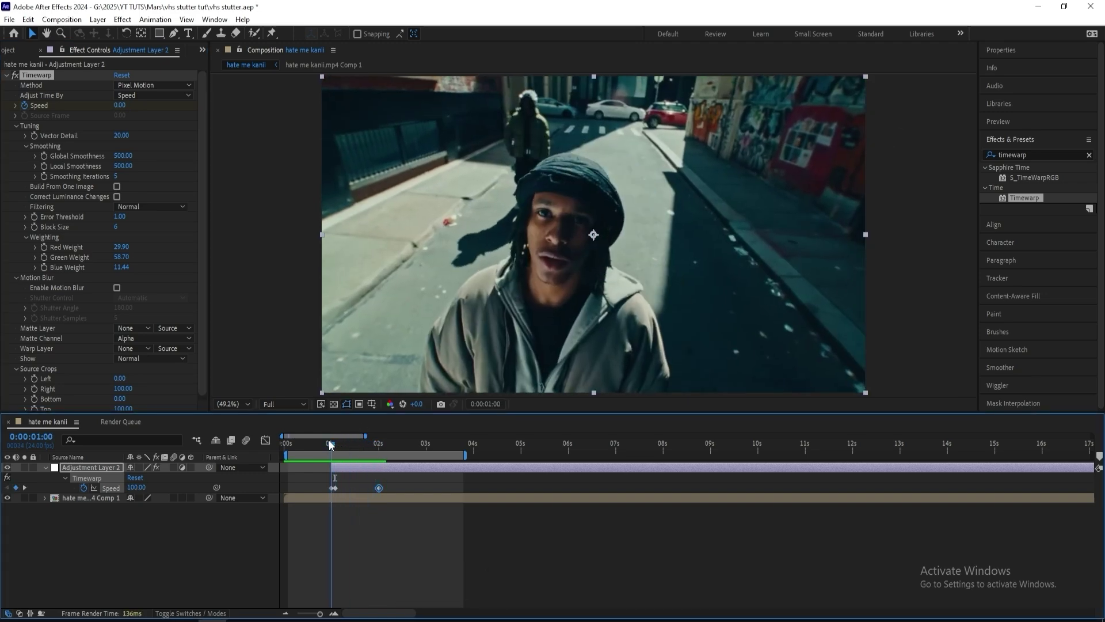
{"action": "key", "text": "space"}
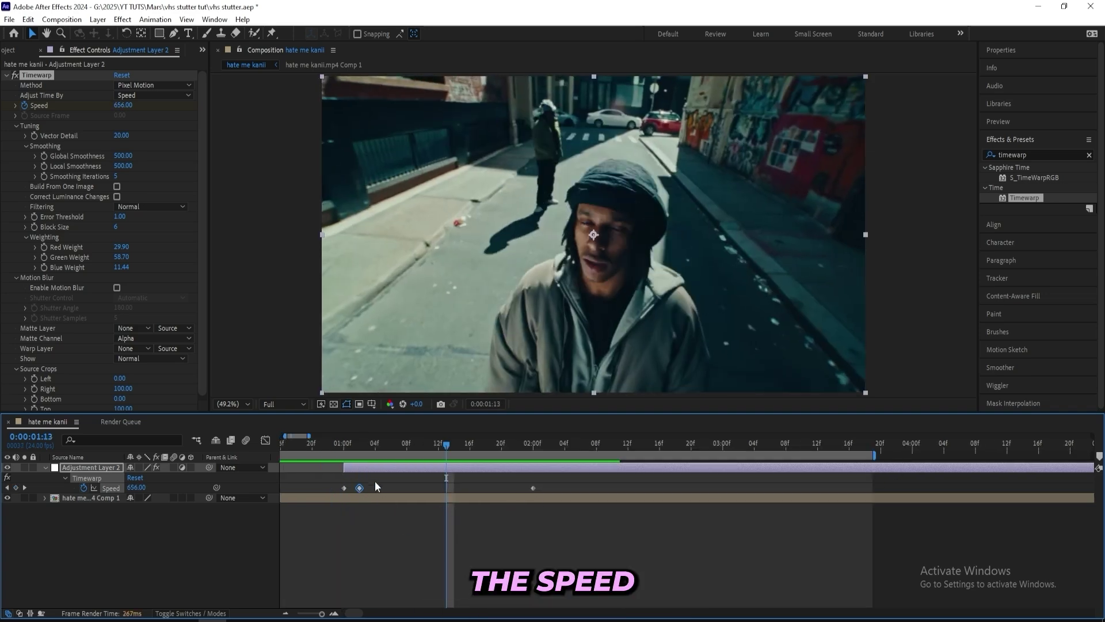
{"action": "left_click_drag", "start_coordinate": [449, 444], "coordinate": [525, 450]}
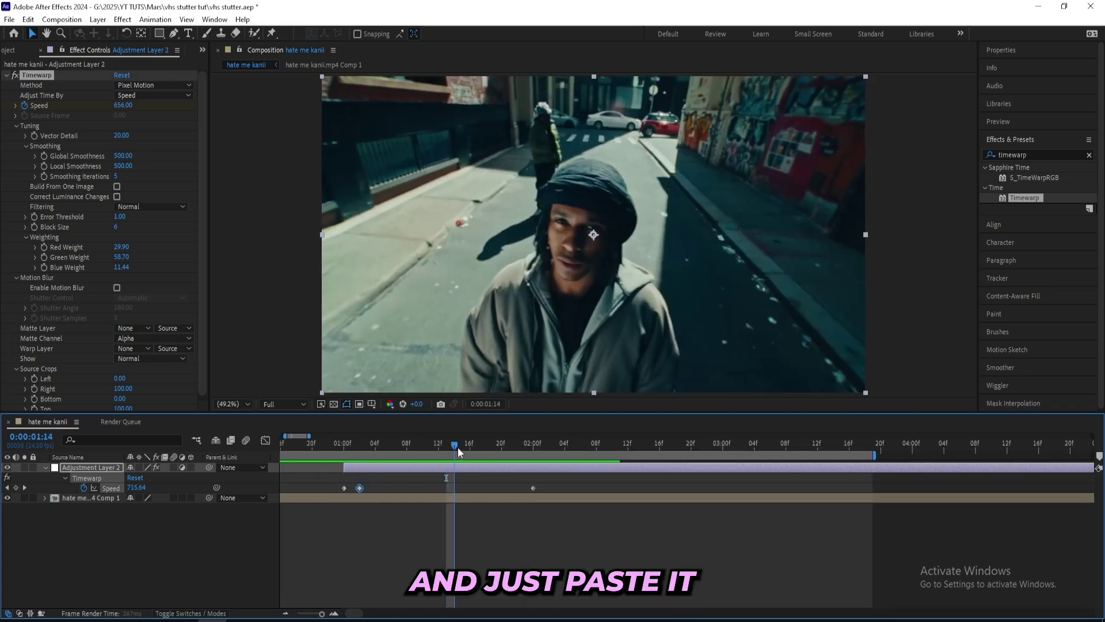
{"action": "key", "text": "ctrl+v"}
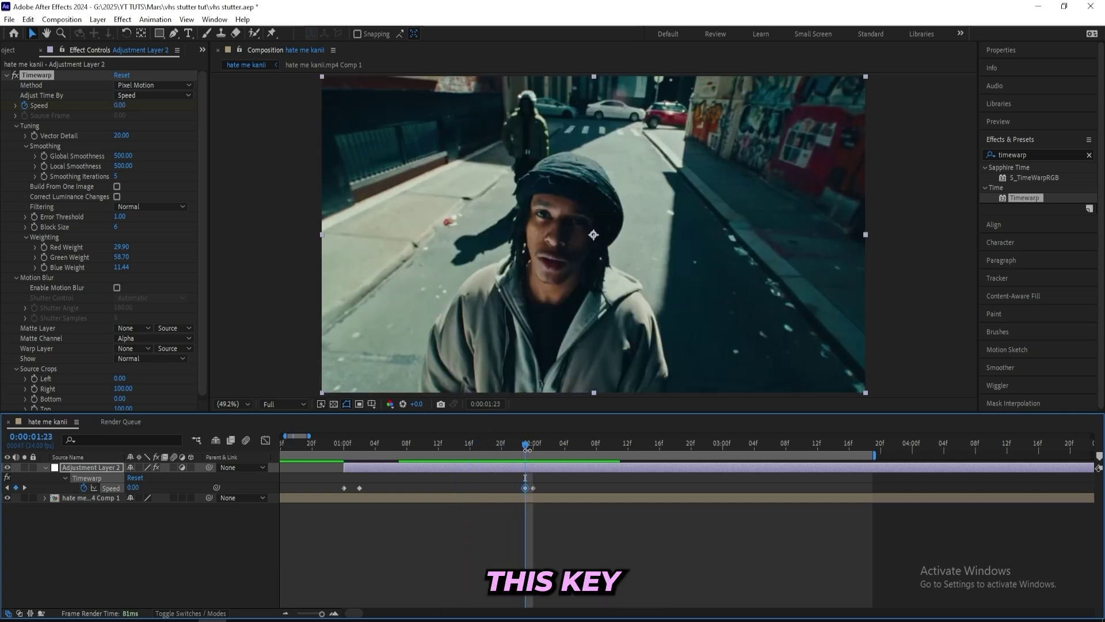
Check the frozen frame, then set a Speed keyframe of 100 at 2:18.
{"action": "left_click_drag", "start_coordinate": [526, 445], "coordinate": [346, 446]}
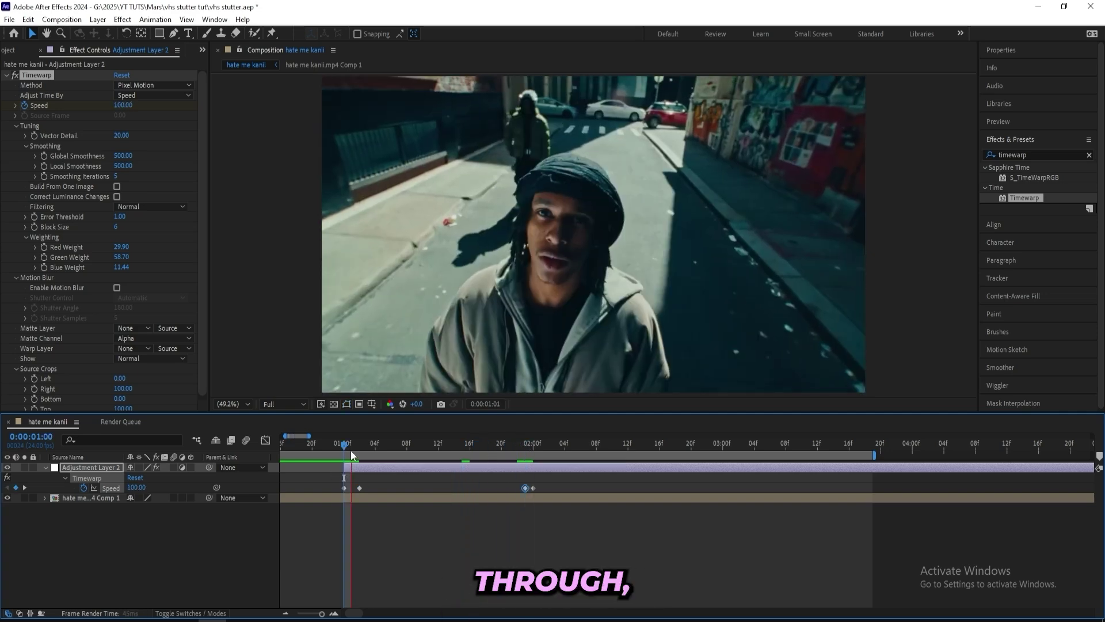
{"action": "key", "text": "space"}
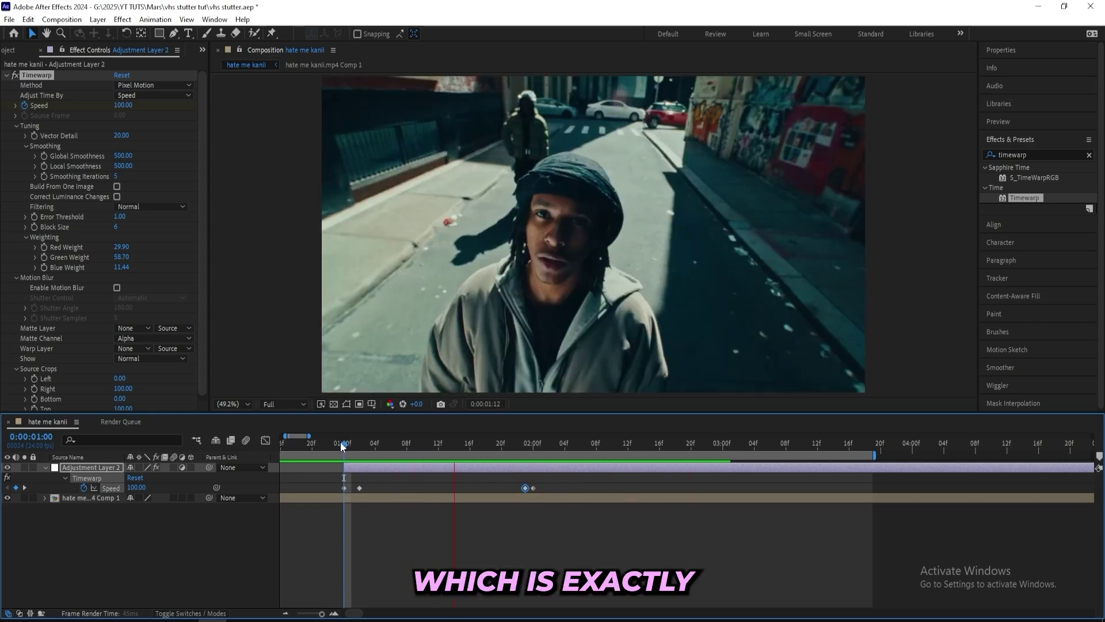
{"action": "left_click_drag", "start_coordinate": [344, 443], "coordinate": [366, 445]}
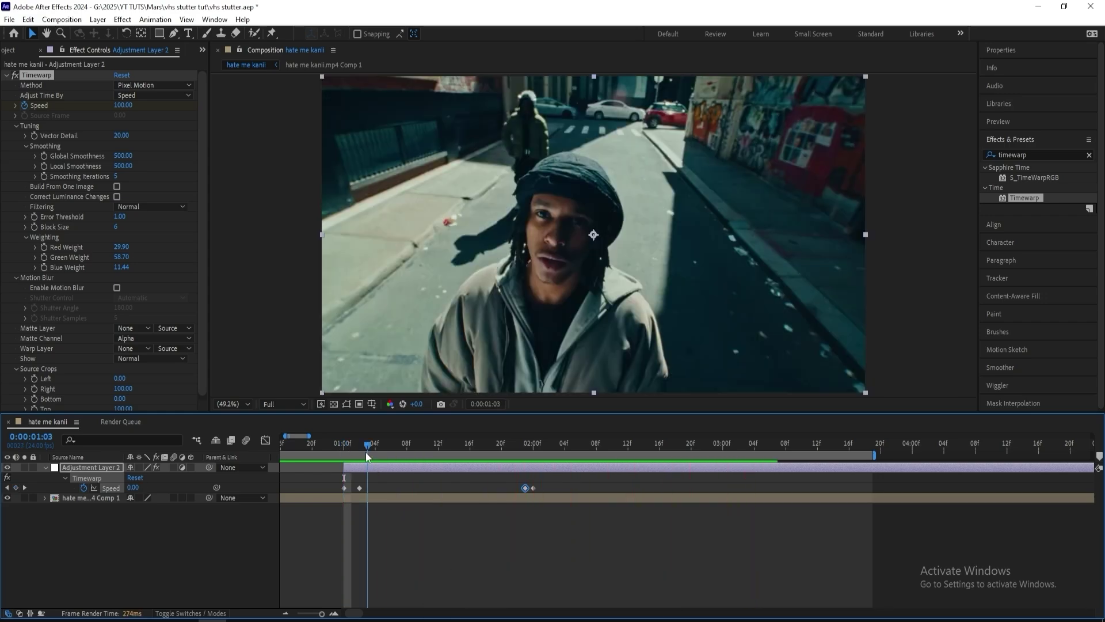
{"action": "left_click", "coordinate": [533, 442]}
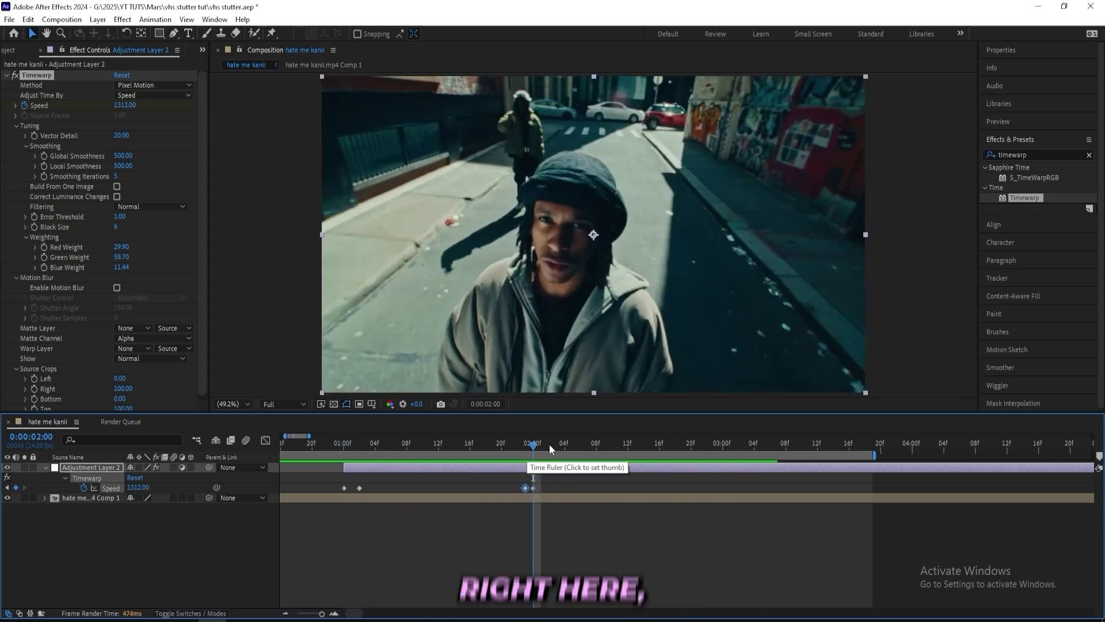
{"action": "left_click_drag", "start_coordinate": [549, 444], "coordinate": [676, 444]}
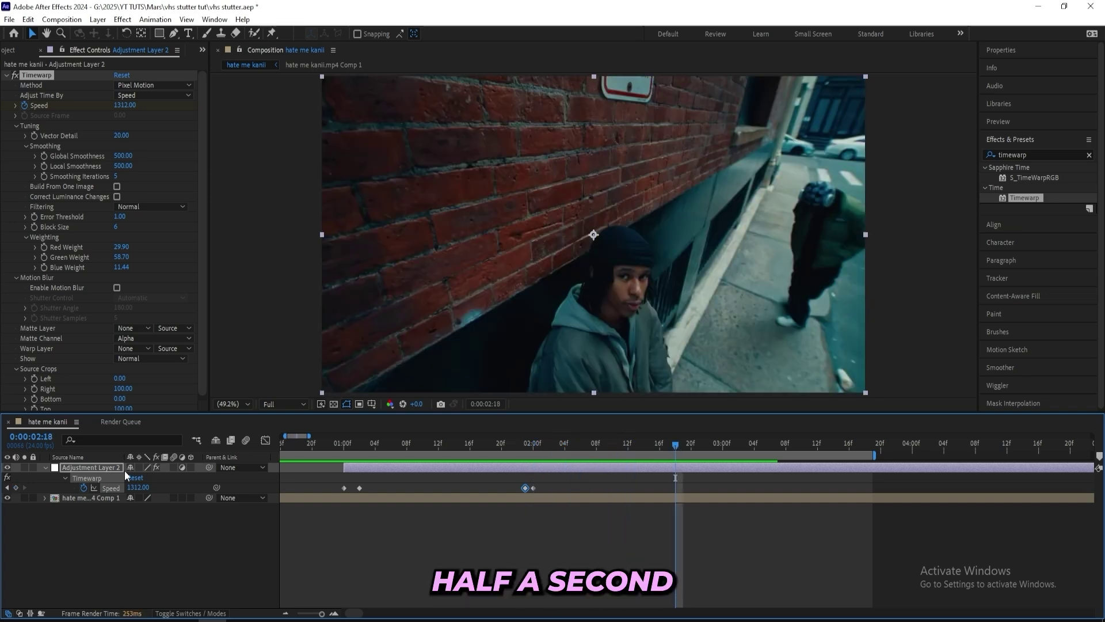
{"action": "type", "text": "100"}
{"action": "key", "text": "Return"}
Preview the updated stutter and review the later Speed keyframes.
{"action": "left_click", "coordinate": [344, 443]}
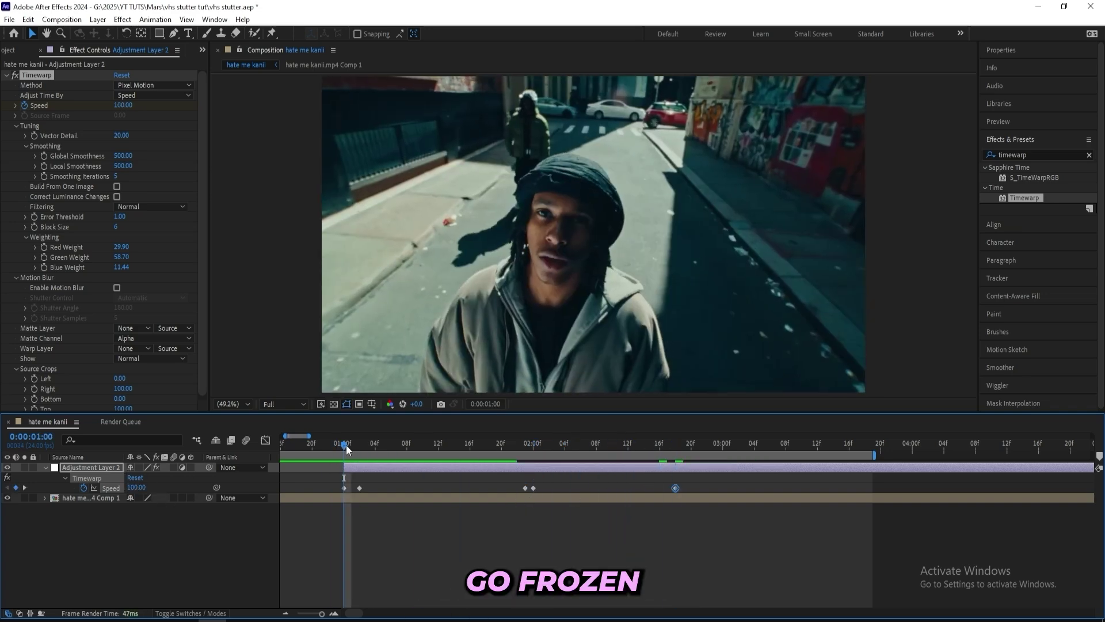
{"action": "key", "text": "space"}
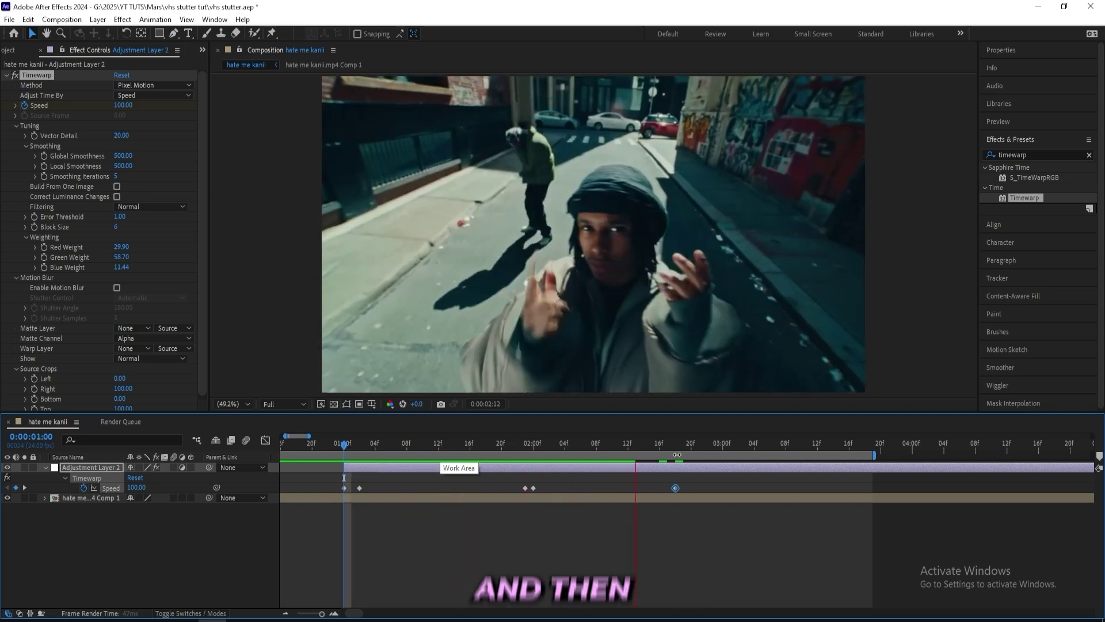
{"action": "key", "text": "space"}
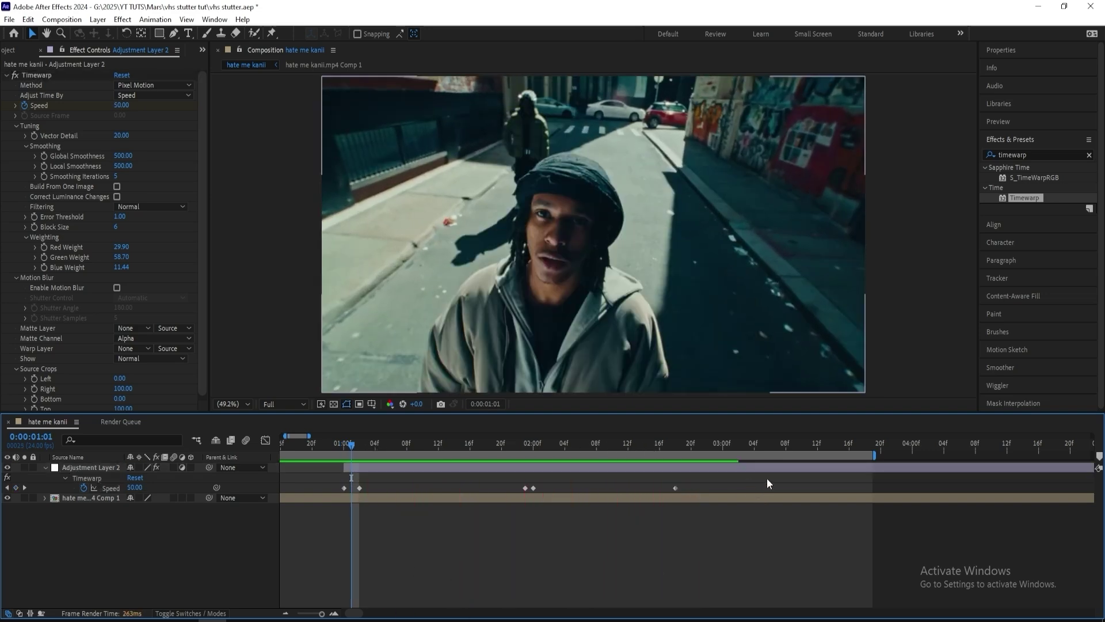
{"action": "left_click_drag", "start_coordinate": [767, 478], "coordinate": [522, 496]}
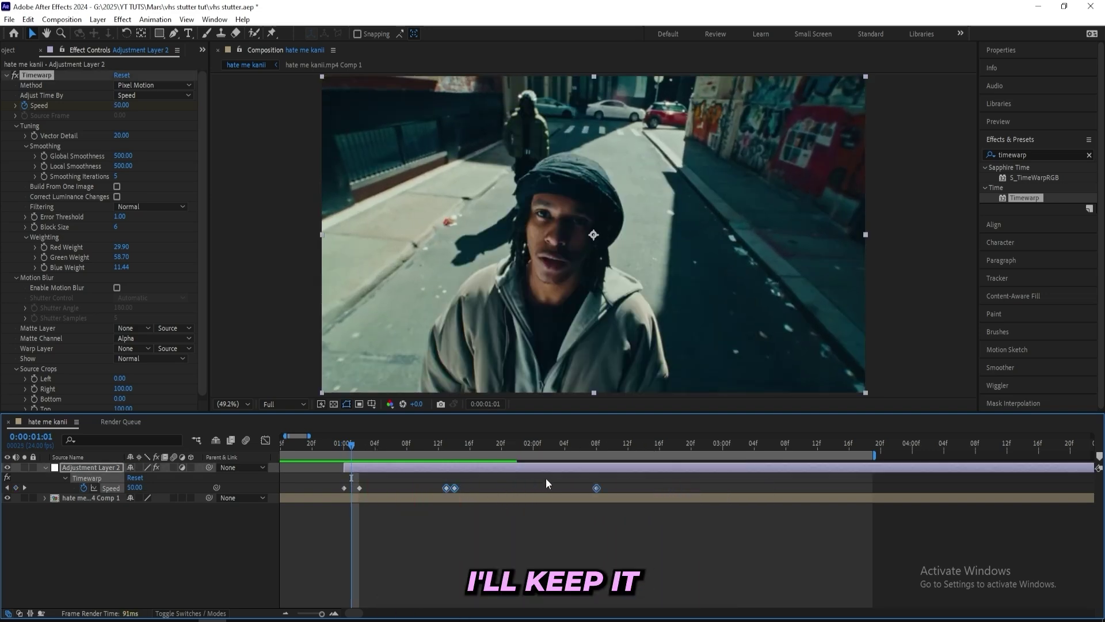
{"action": "left_click", "coordinate": [423, 478]}
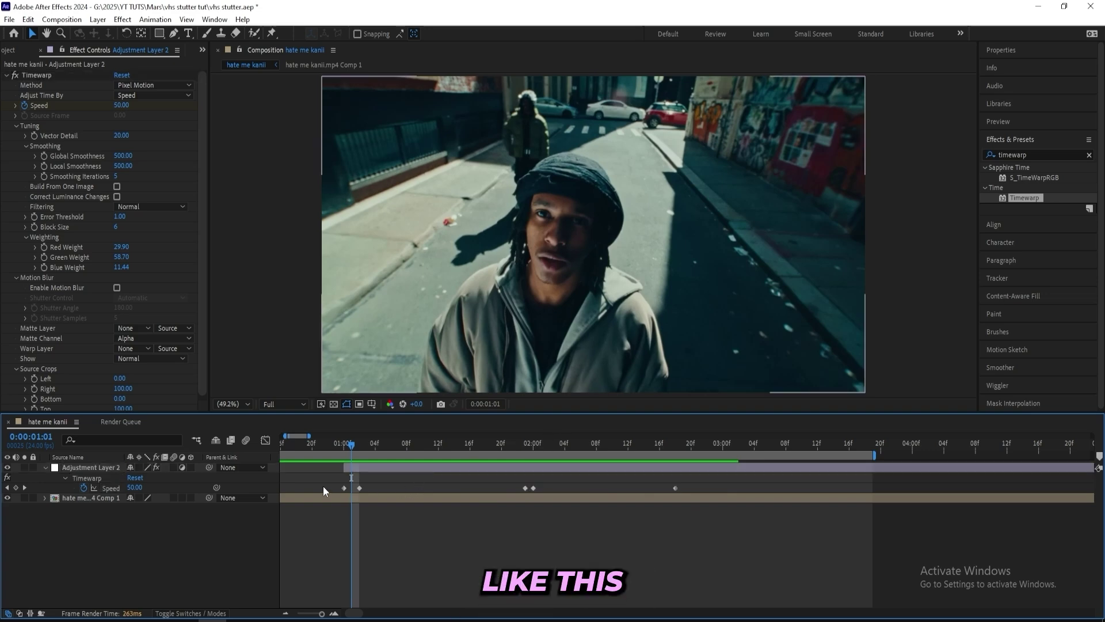
{"action": "key", "text": "j"}
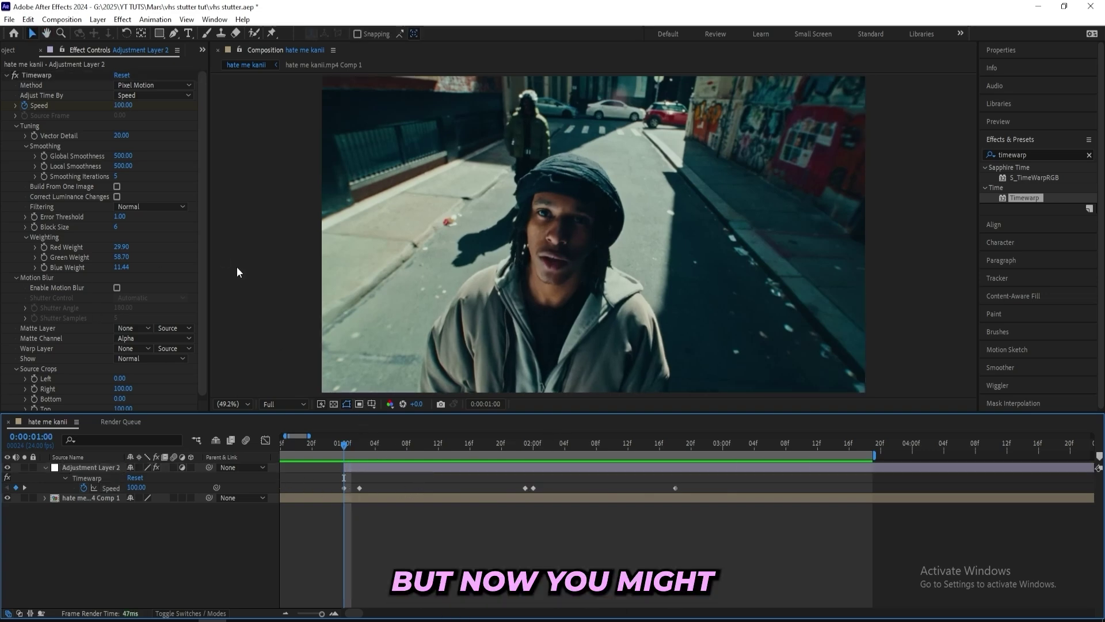
Enable Timewarp motion blur with Shutter Control set to Manual.
{"action": "left_click", "coordinate": [116, 288]}
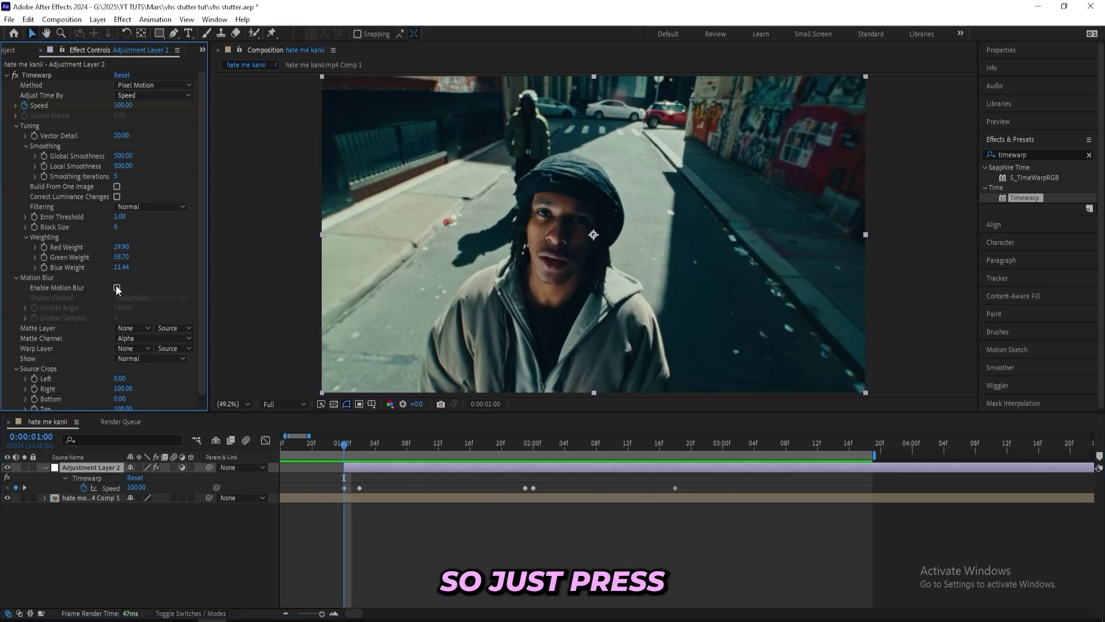
{"action": "left_click", "coordinate": [118, 288]}
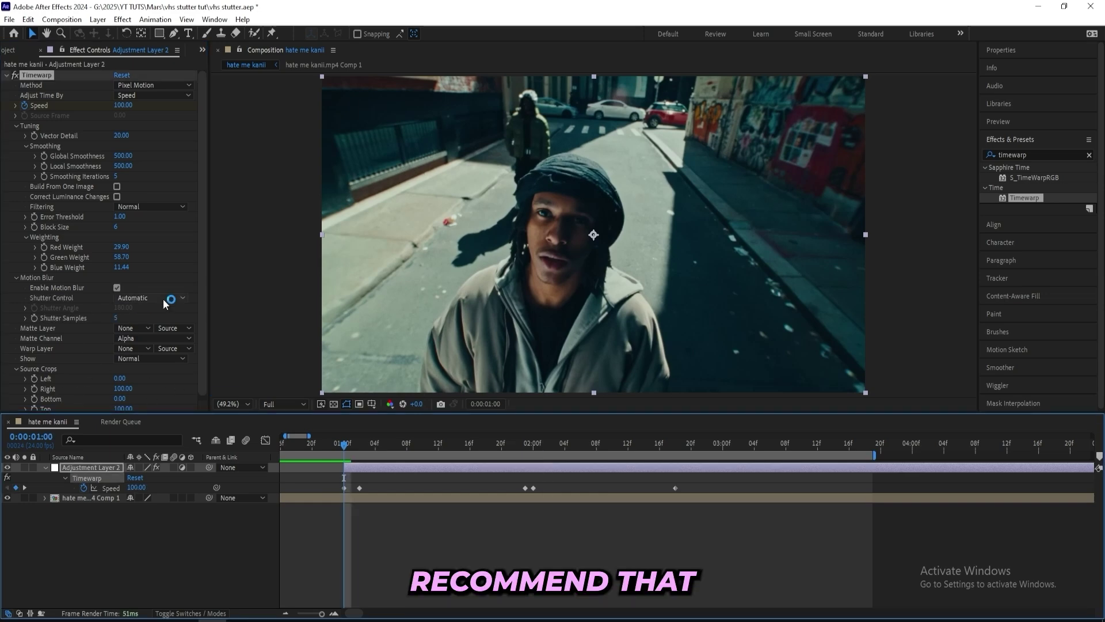
{"action": "left_click_drag", "start_coordinate": [366, 445], "coordinate": [580, 445]}
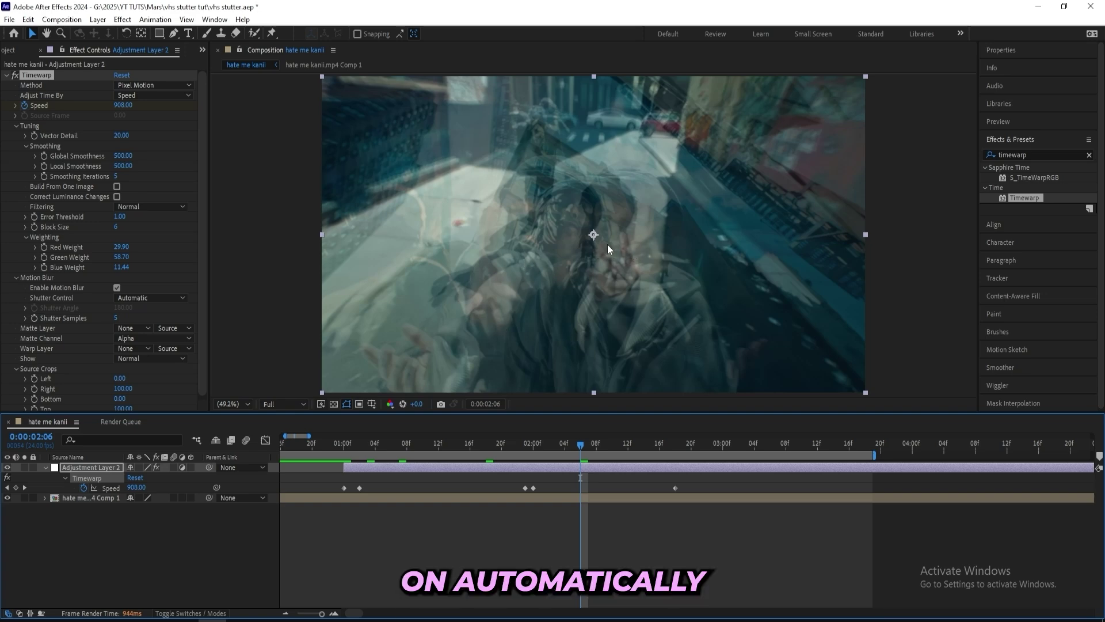
{"action": "left_click", "coordinate": [144, 298]}
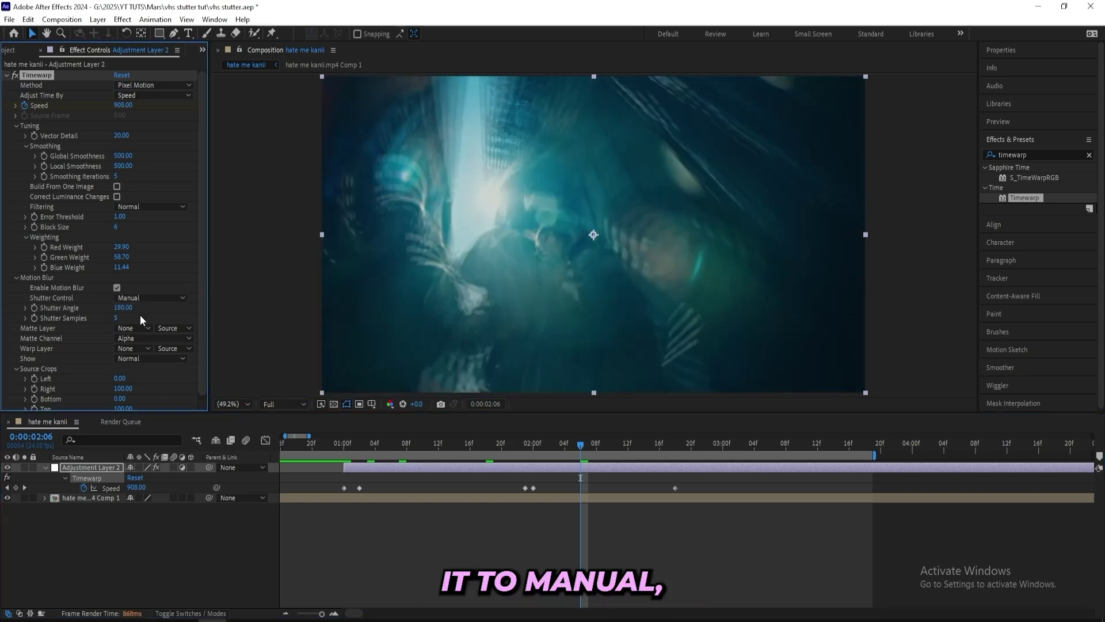
{"action": "left_click_drag", "start_coordinate": [581, 443], "coordinate": [562, 445]}
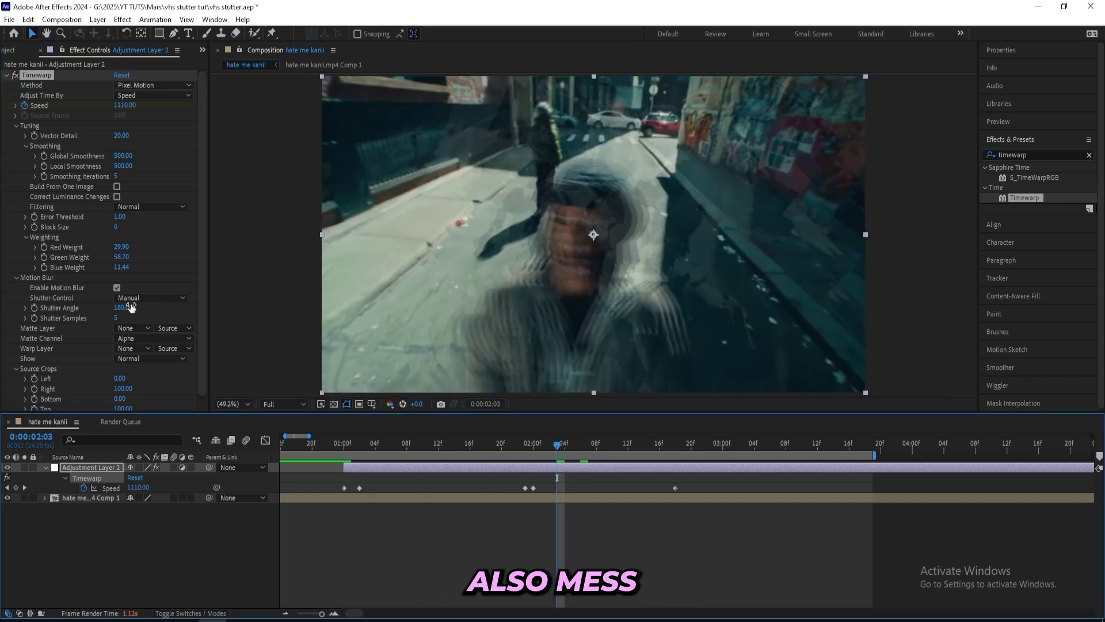
Set Shutter Samples to 10, collapse Timewarp, and return to 1:00.
{"action": "left_click", "coordinate": [117, 319]}
{"action": "type", "text": "0"}
{"action": "key", "text": "Return"}
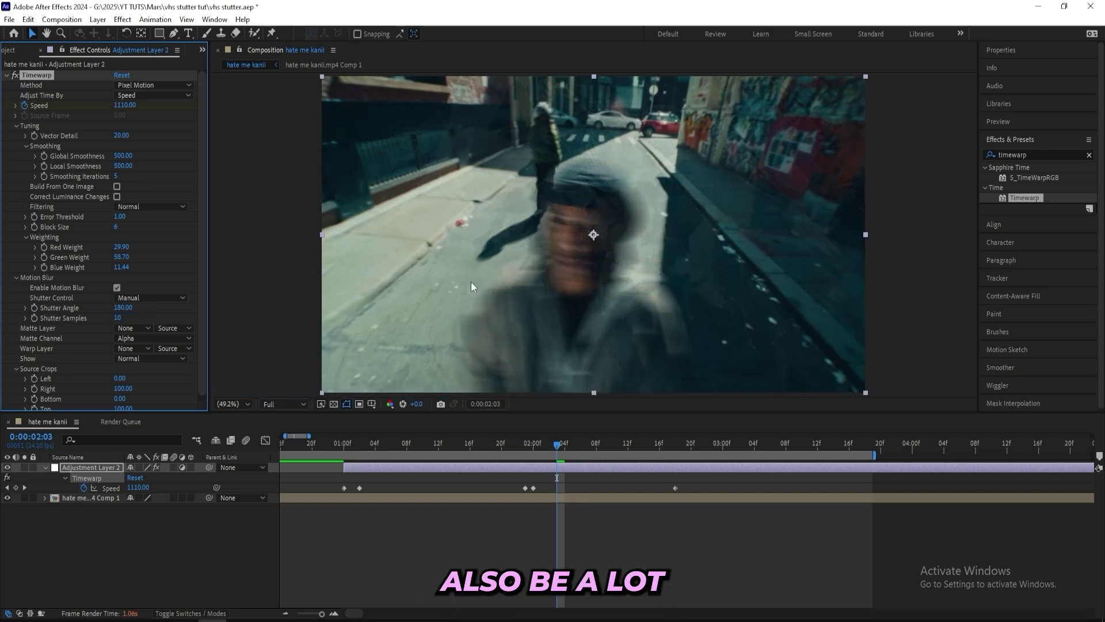
{"action": "left_click", "coordinate": [6, 75]}
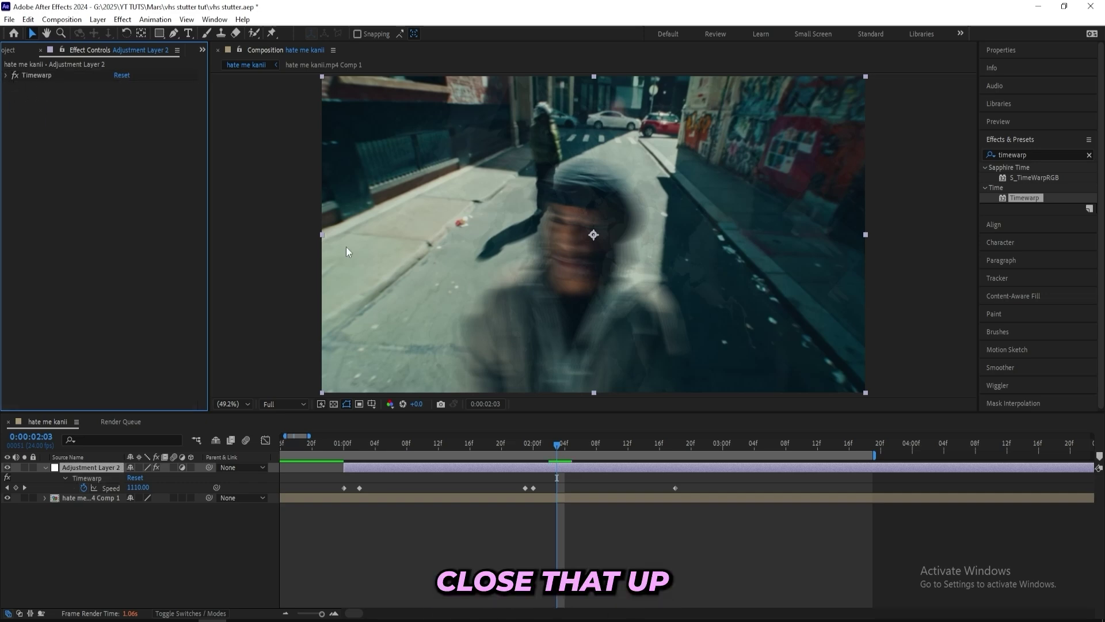
{"action": "left_click", "coordinate": [345, 444]}
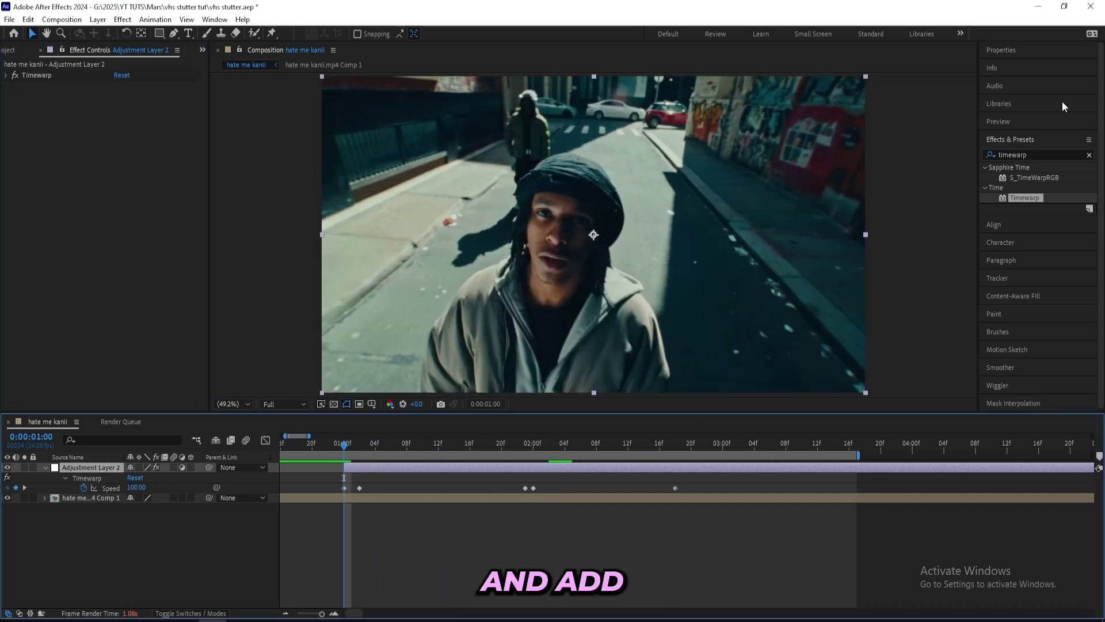
{"action": "left_click", "coordinate": [1028, 154]}
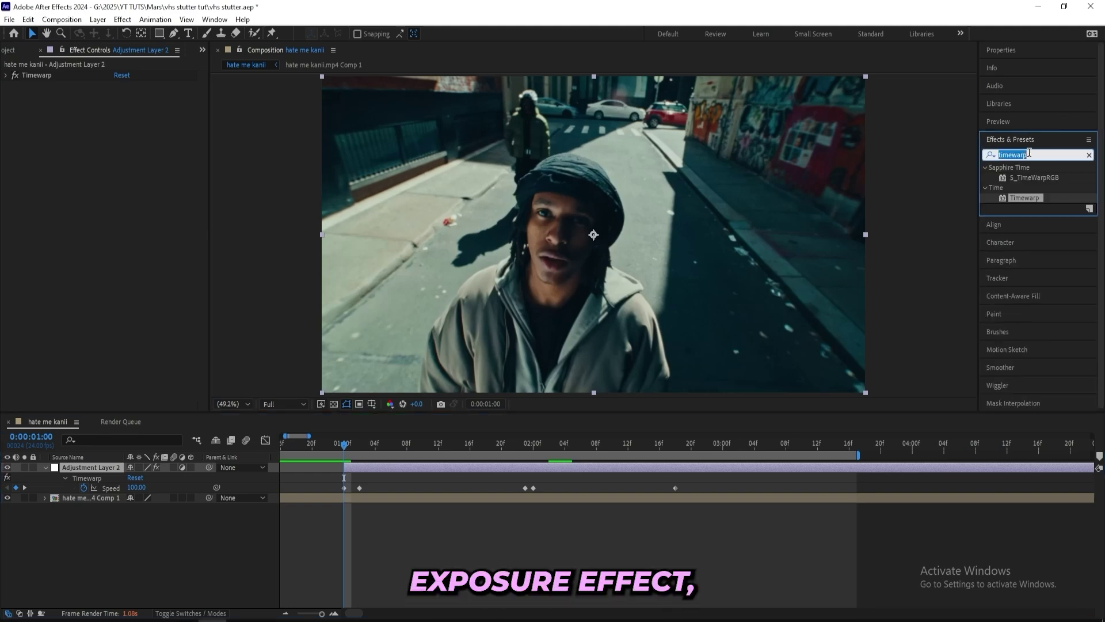
{"action": "type", "text": "expsou"}
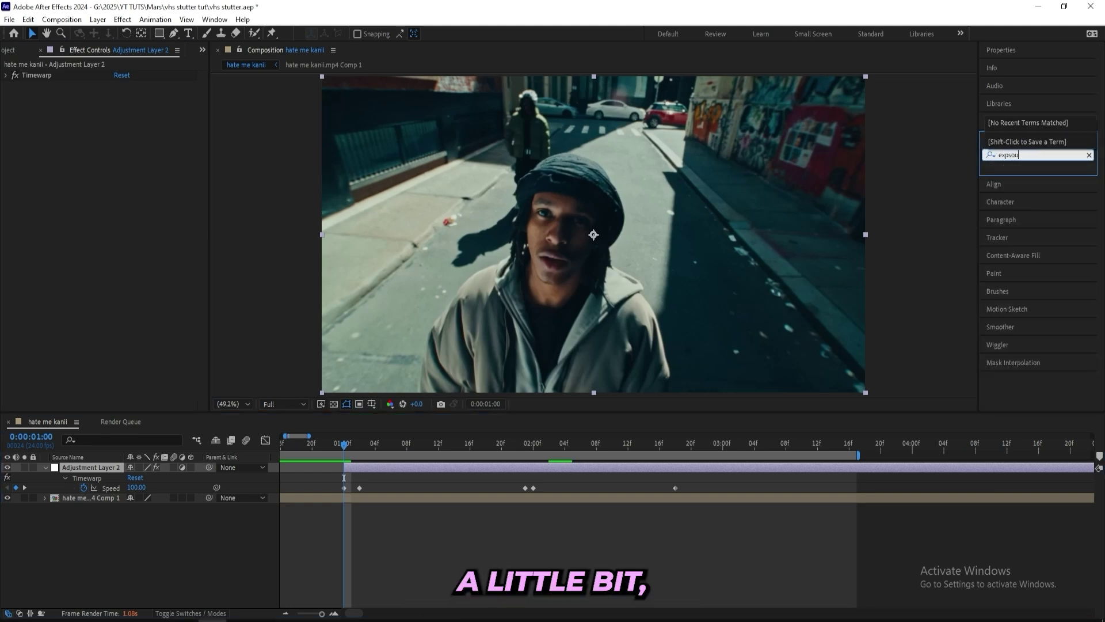
Apply Exposure and keyframe it from 0 up to 3.50 at 1:02.
{"action": "key", "text": "BackSpace"}
{"action": "key", "text": "BackSpace"}
{"action": "key", "text": "BackSpace"}
{"action": "type", "text": "osure"}
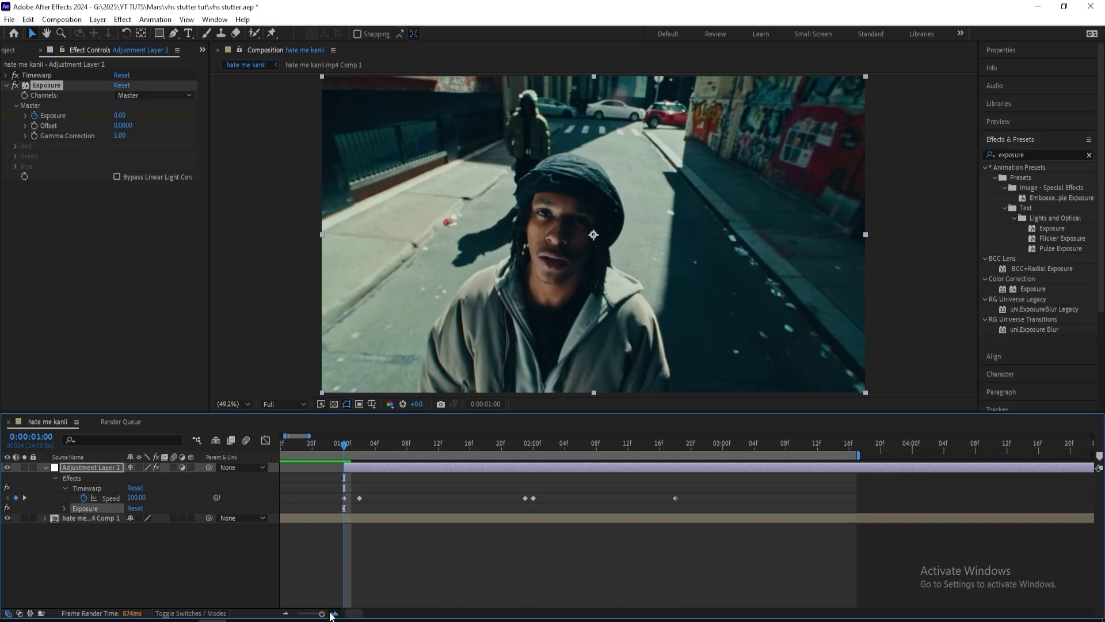
{"action": "left_click_drag", "start_coordinate": [322, 614], "coordinate": [334, 614]}
{"action": "left_click", "coordinate": [375, 444]}
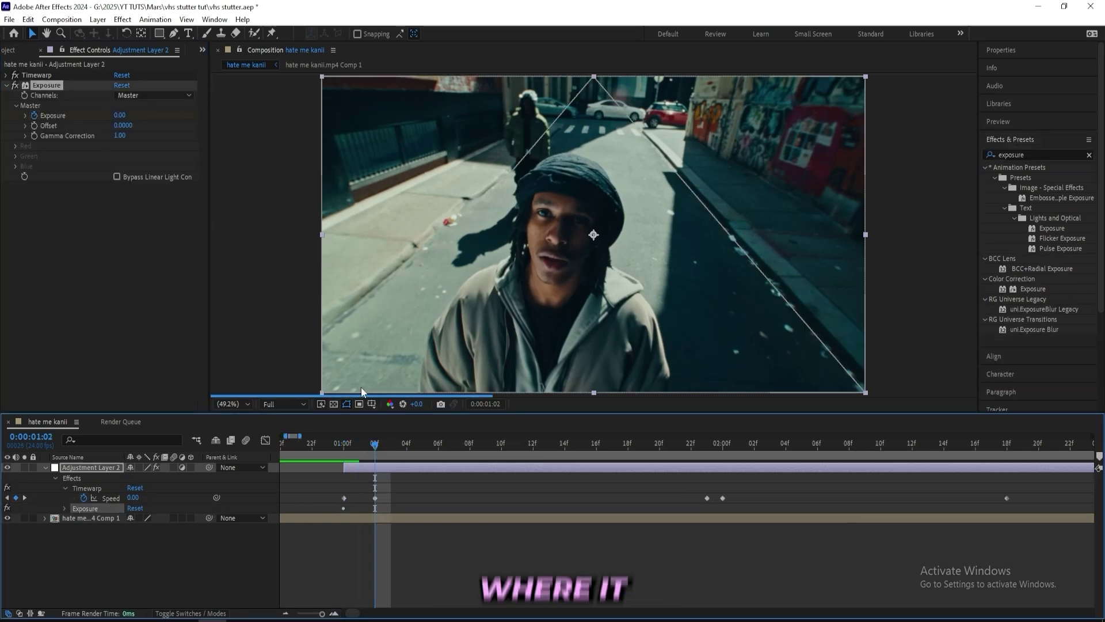
{"action": "left_click_drag", "start_coordinate": [118, 114], "coordinate": [173, 115]}
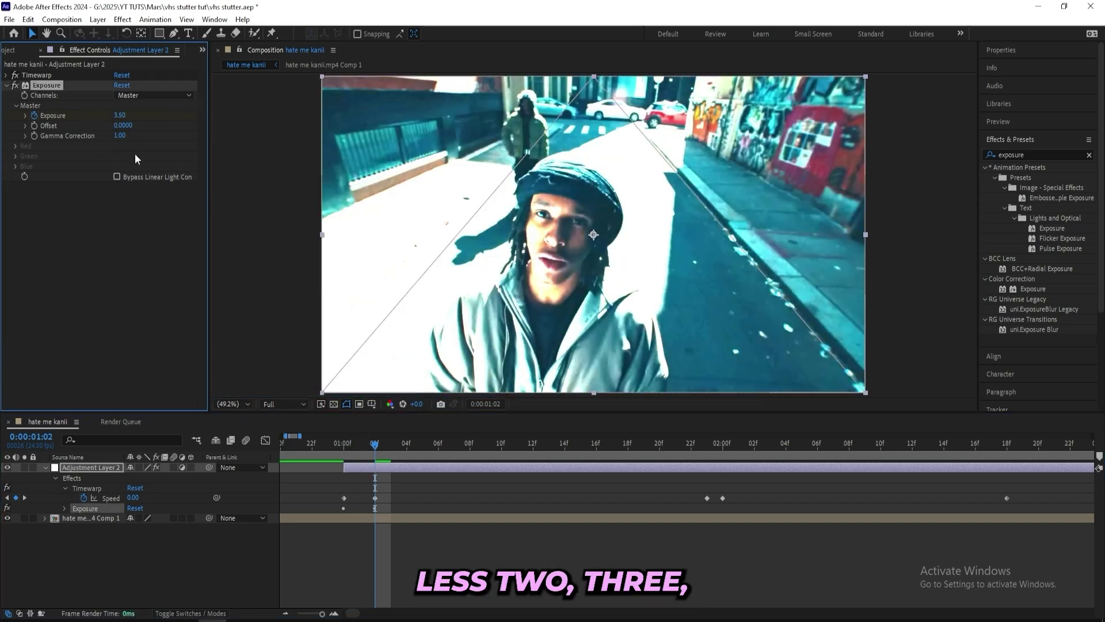
{"action": "left_click", "coordinate": [390, 443]}
Bring Exposure back to 0 at 1:04 and preview the flash.
{"action": "left_click", "coordinate": [406, 443]}
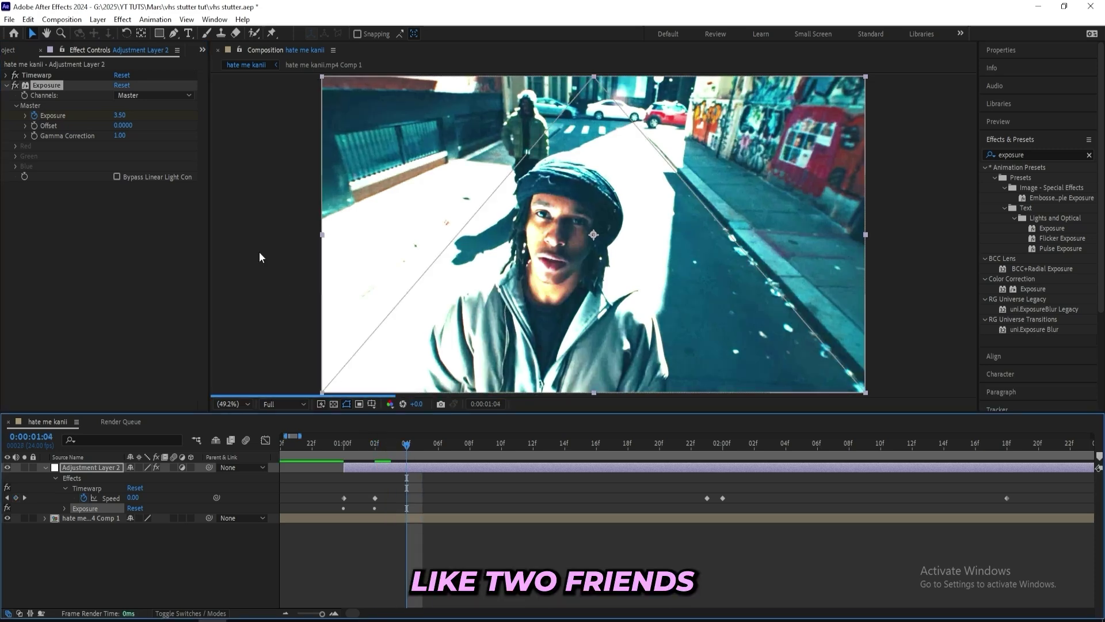
{"action": "left_click", "coordinate": [122, 114]}
{"action": "type", "text": "0"}
{"action": "left_click", "coordinate": [344, 444]}
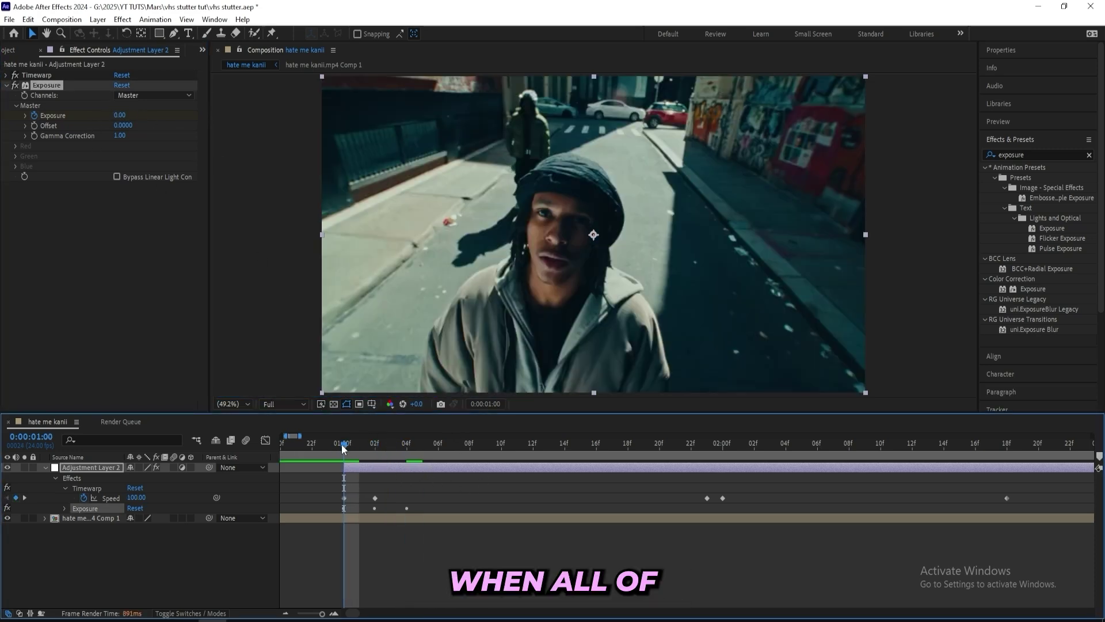
{"action": "key", "text": "space"}
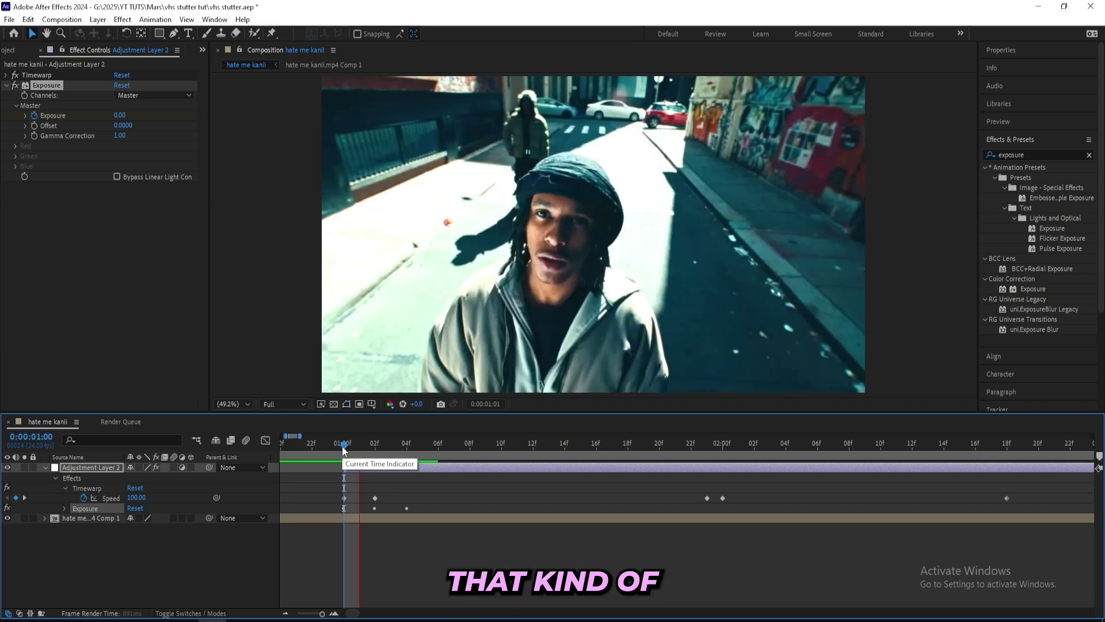
{"action": "key", "text": "space"}
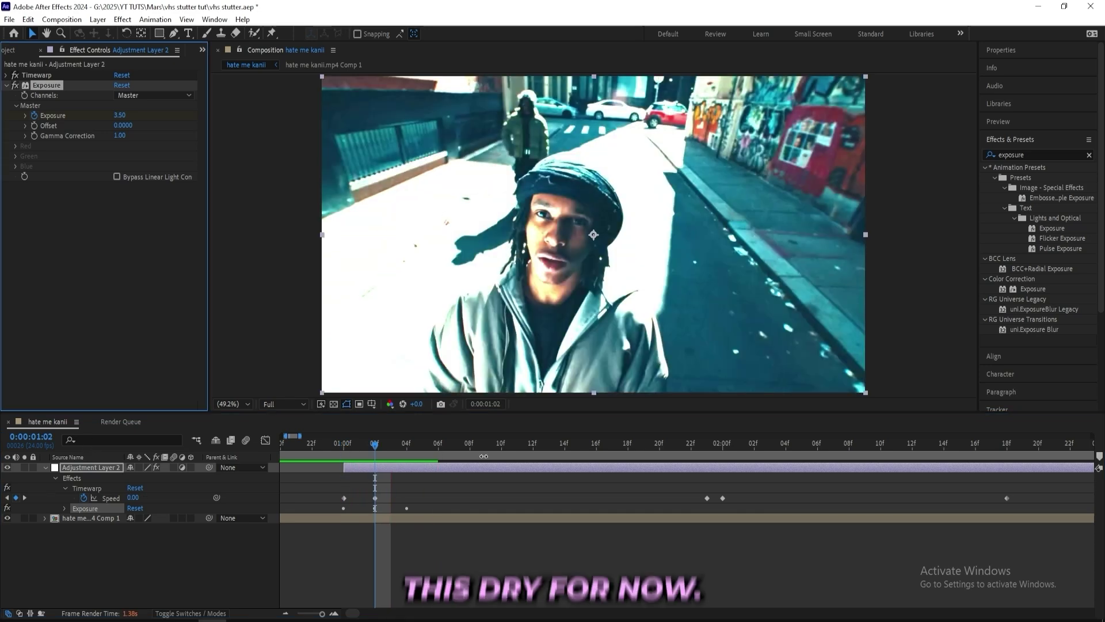
Apply Noise with Amount of Noise set to 25%.
{"action": "double_click", "coordinate": [1022, 154]}
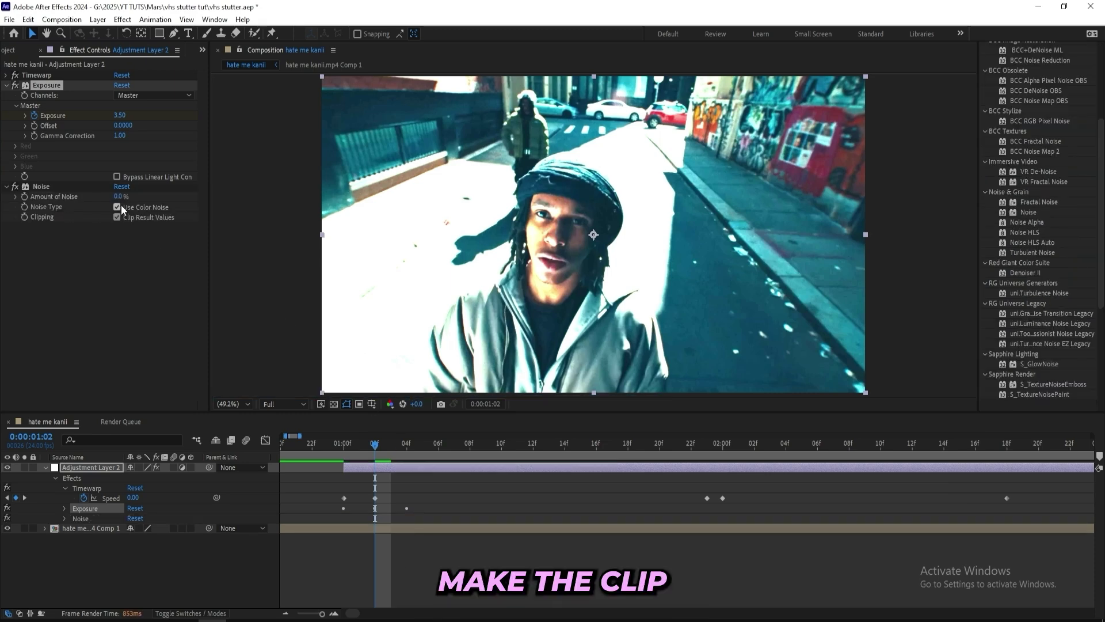
{"action": "left_click", "coordinate": [121, 197]}
{"action": "type", "text": "25"}
{"action": "key", "text": "Return"}
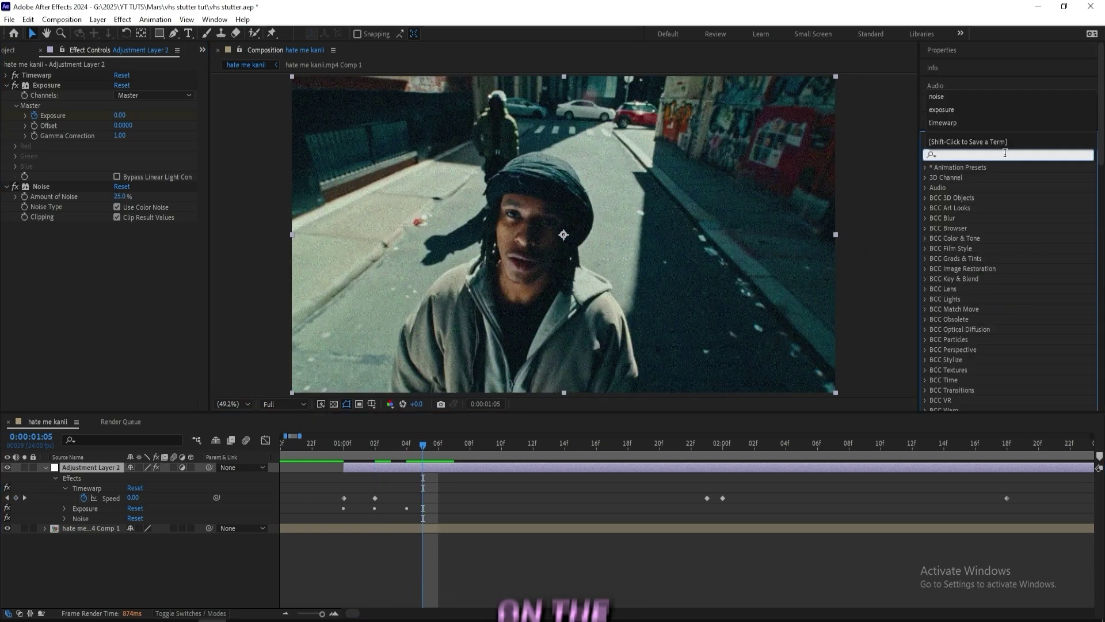
{"action": "type", "text": "ntsc"}
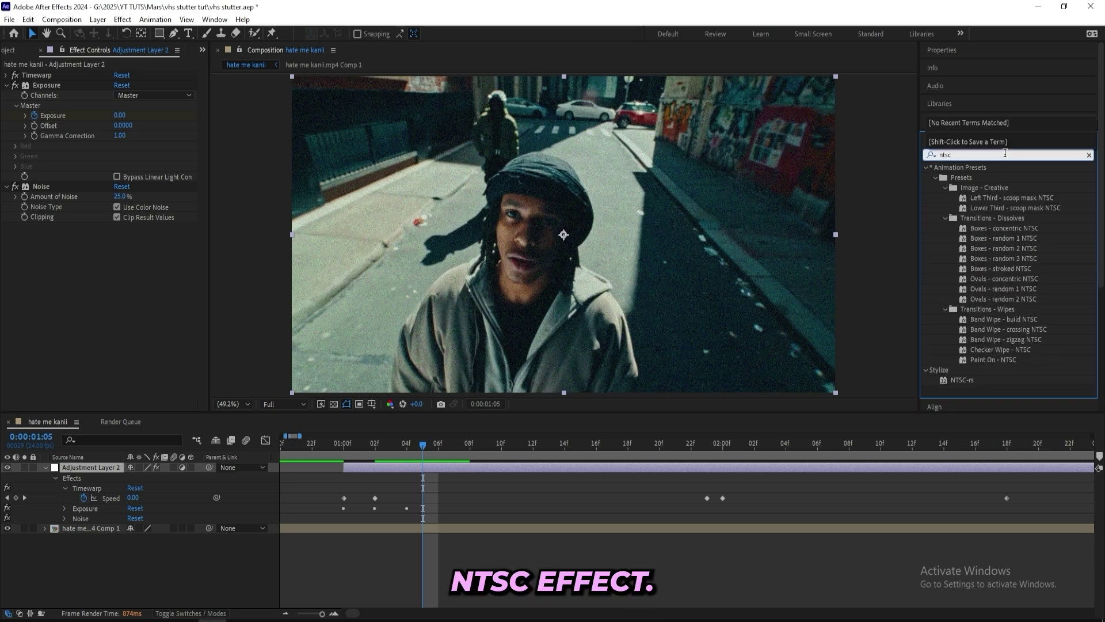
Apply the Stylize NTSC-rs effect and preview it at 1:15.
{"action": "left_click", "coordinate": [903, 342]}
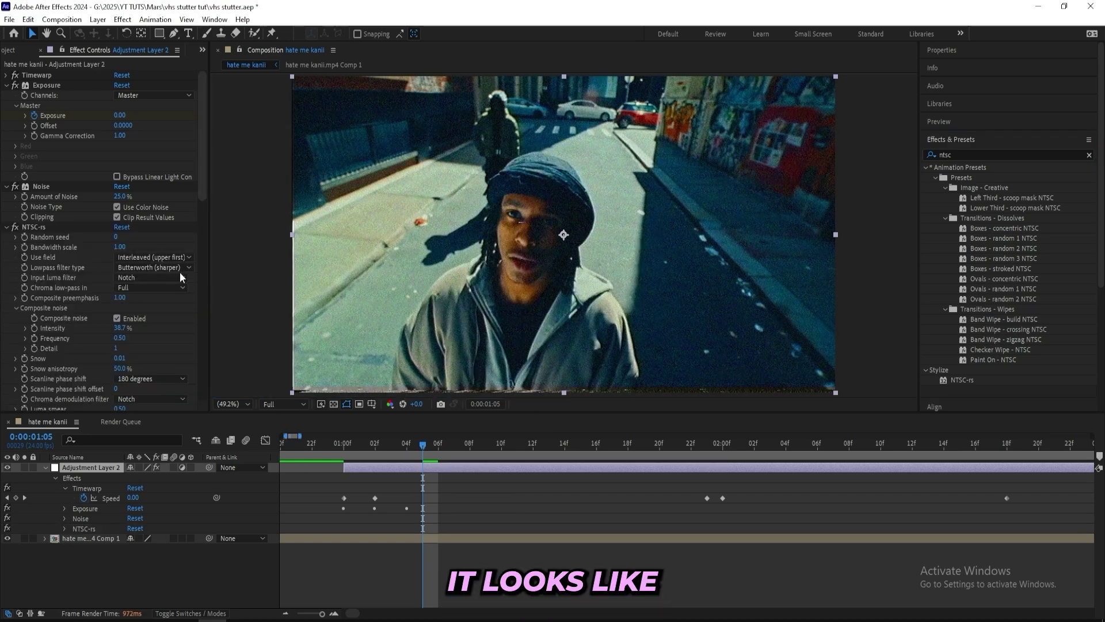
{"action": "left_click", "coordinate": [580, 442]}
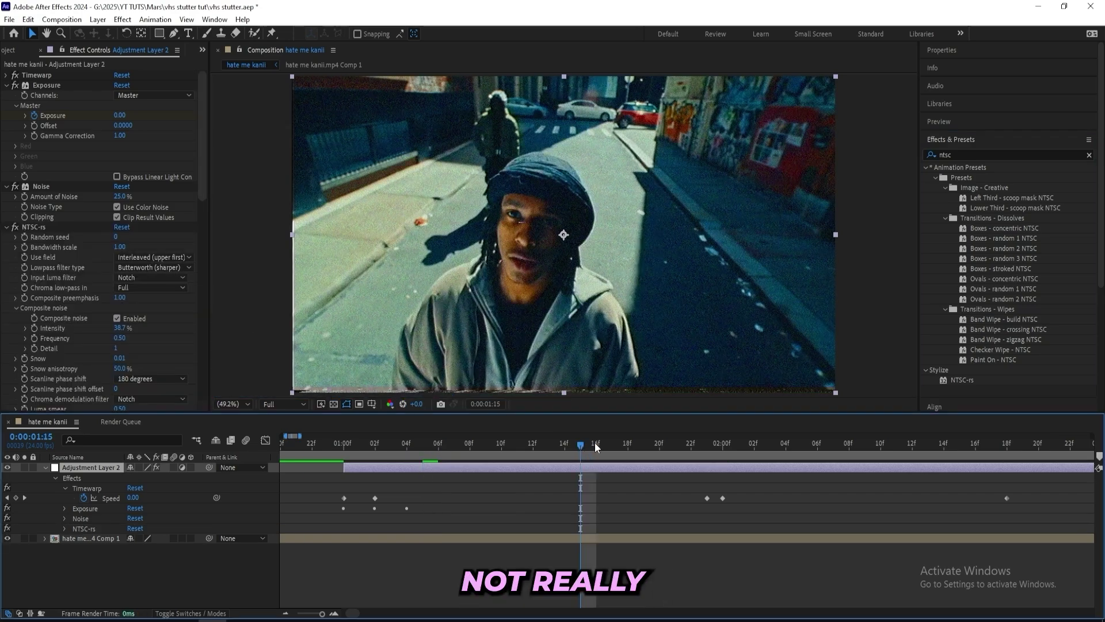
{"action": "left_click", "coordinate": [344, 443]}
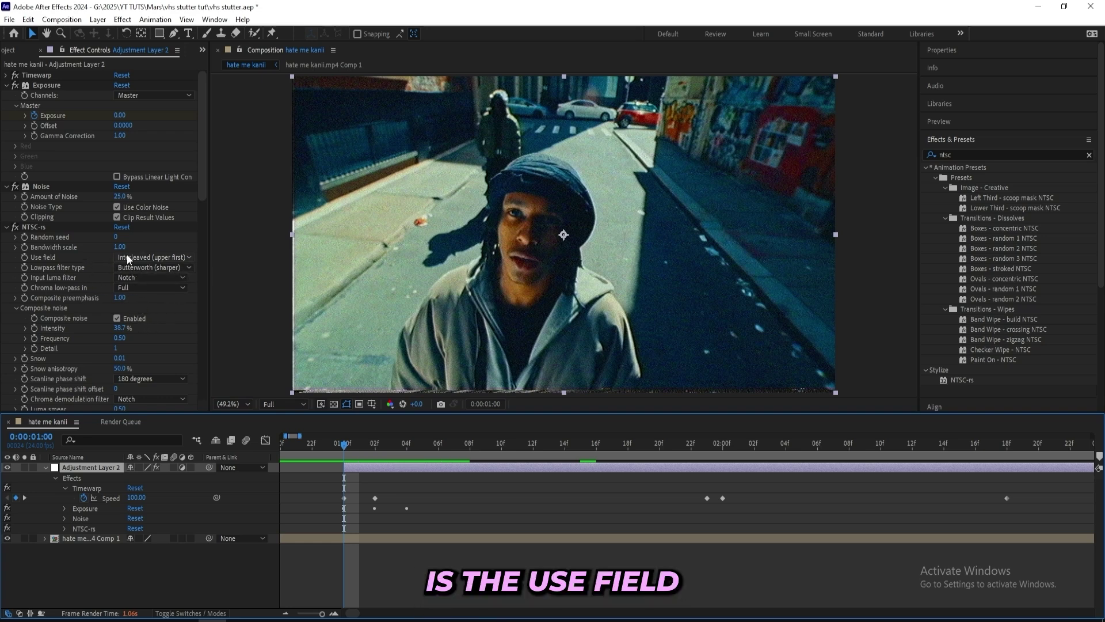
Set NTSC-rs to the lower field and turn off composite noise and head switching.
{"action": "left_click", "coordinate": [151, 258]}
{"action": "left_click", "coordinate": [152, 297]}
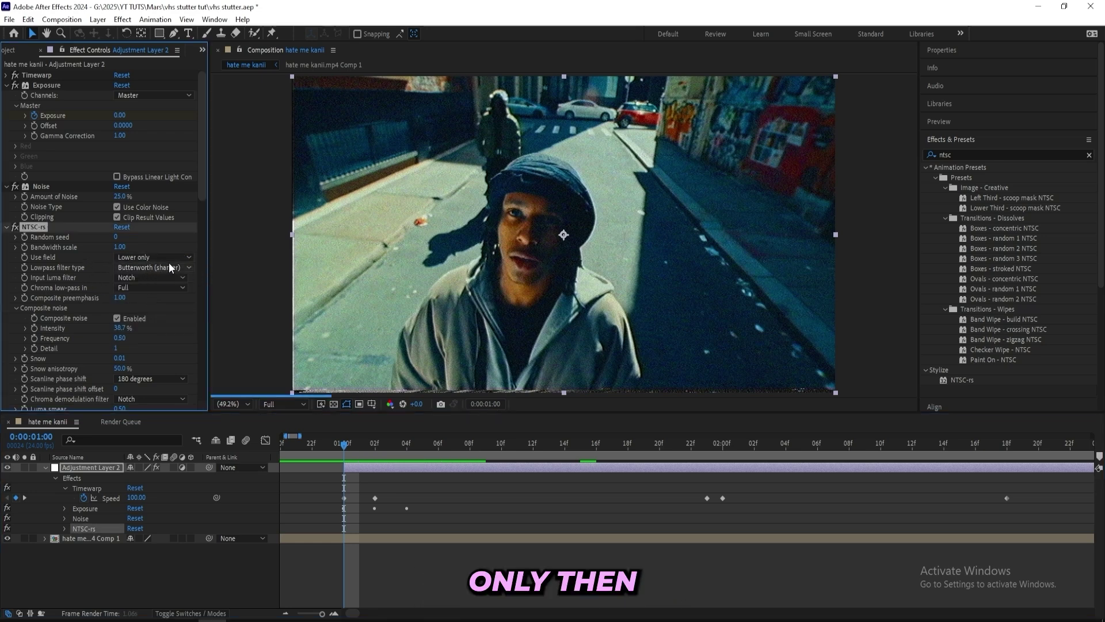
{"action": "left_click", "coordinate": [118, 319]}
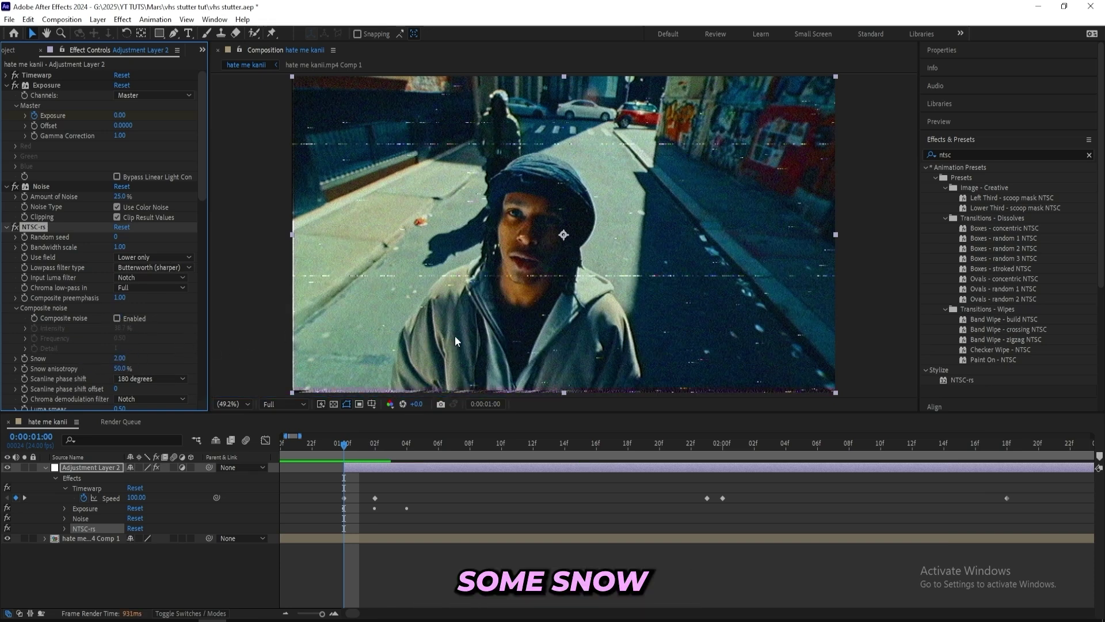
{"action": "scroll", "coordinate": [61, 207], "scroll_direction": "down", "scroll_amount": 2}
{"action": "scroll", "coordinate": [108, 256], "scroll_direction": "down", "scroll_amount": 3}
{"action": "left_click", "coordinate": [118, 296]}
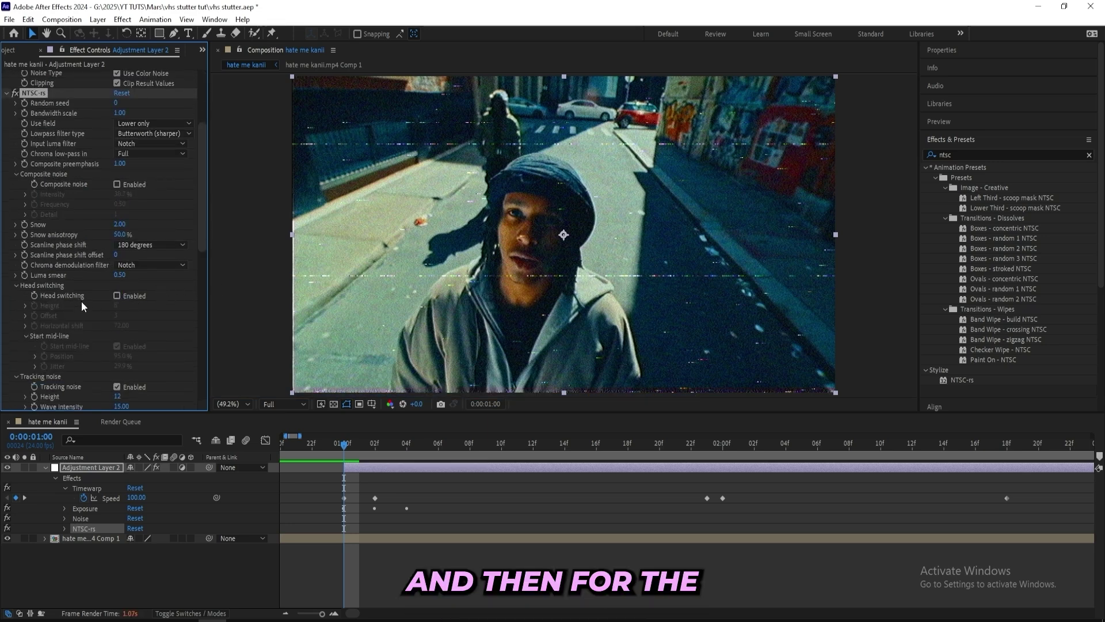
{"action": "scroll", "coordinate": [104, 285], "scroll_direction": "down", "scroll_amount": 3}
Adjust tracking noise height and set tracking snow intensity to 0.60.
{"action": "left_click", "coordinate": [120, 316]}
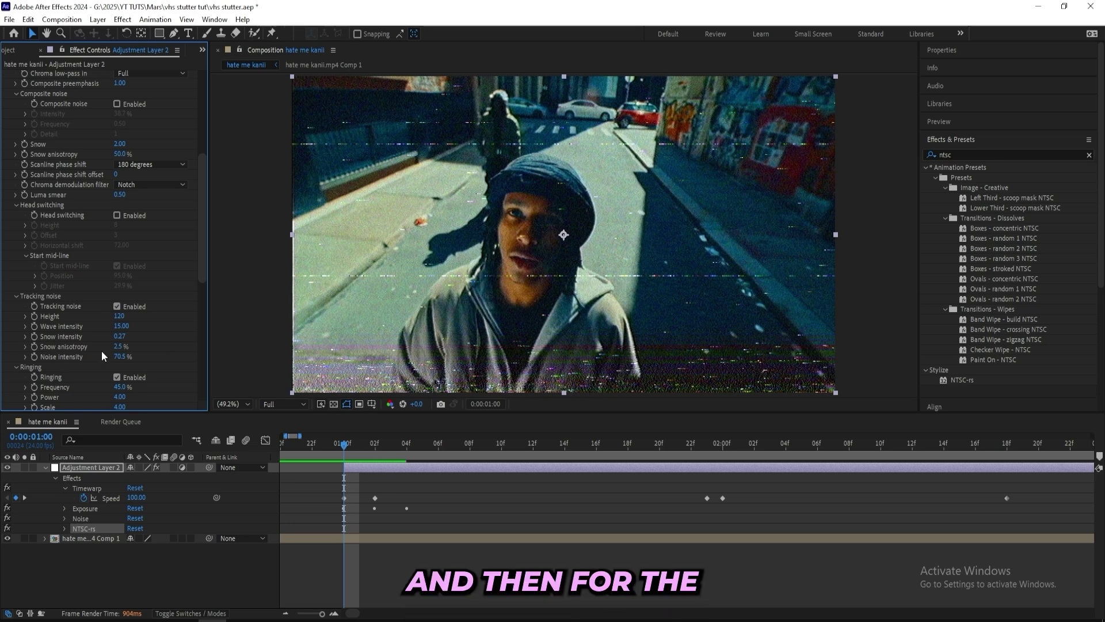
{"action": "left_click", "coordinate": [120, 336]}
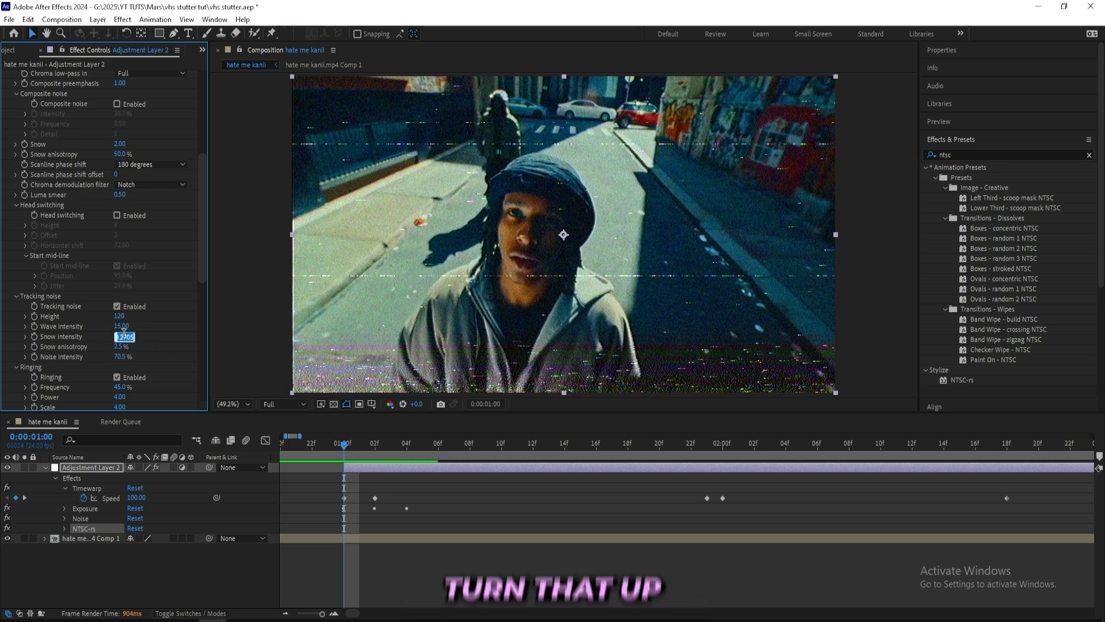
{"action": "type", "text": "0"}
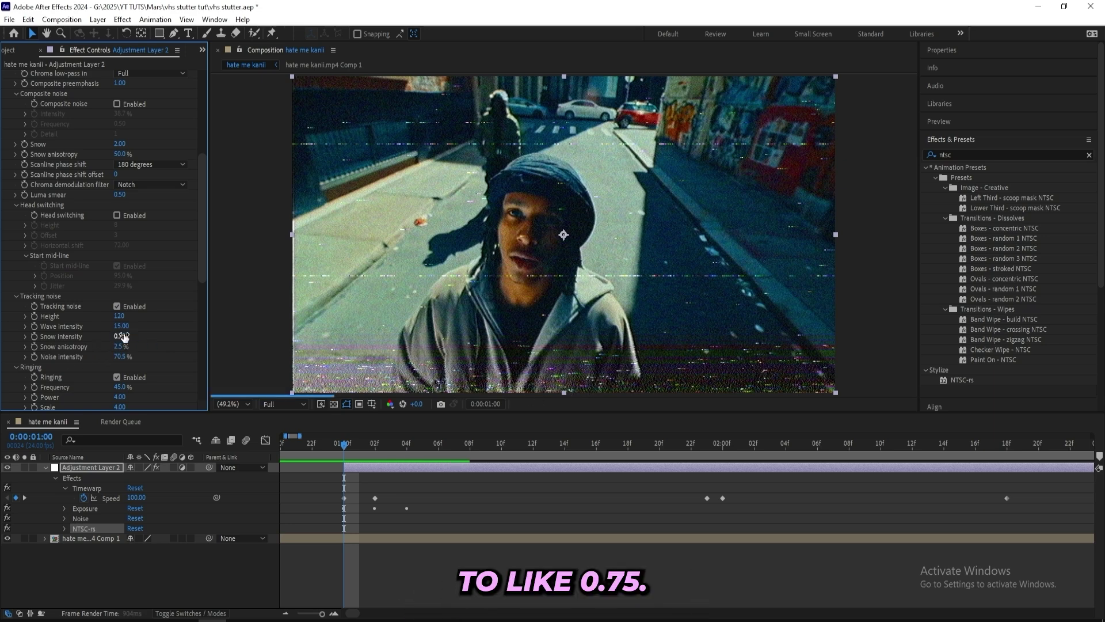
{"action": "left_click", "coordinate": [120, 336]}
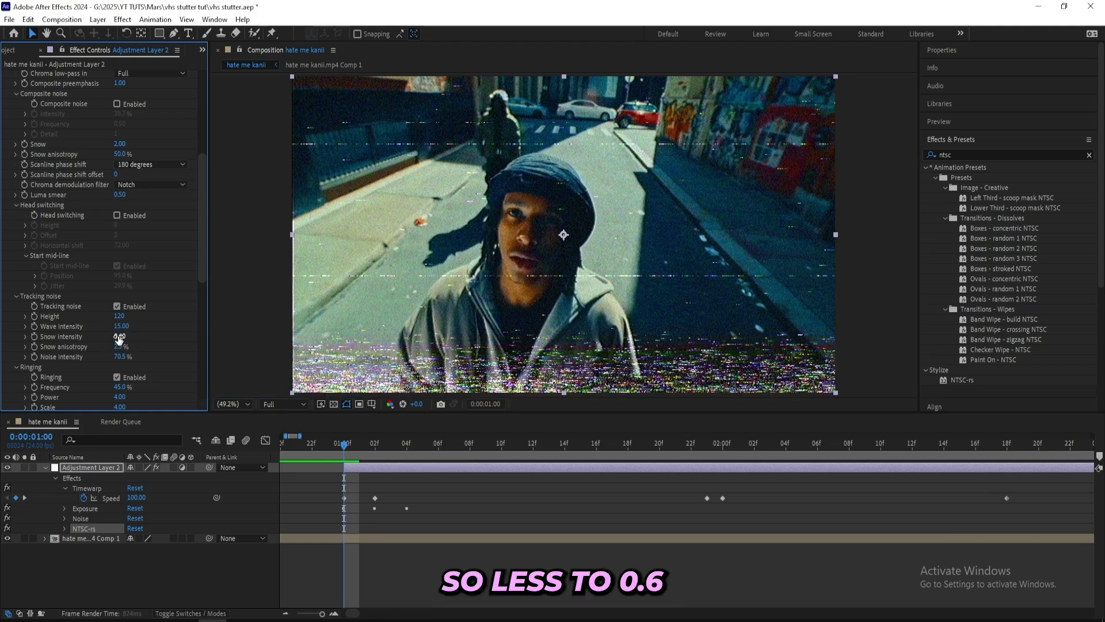
{"action": "key", "text": "Return"}
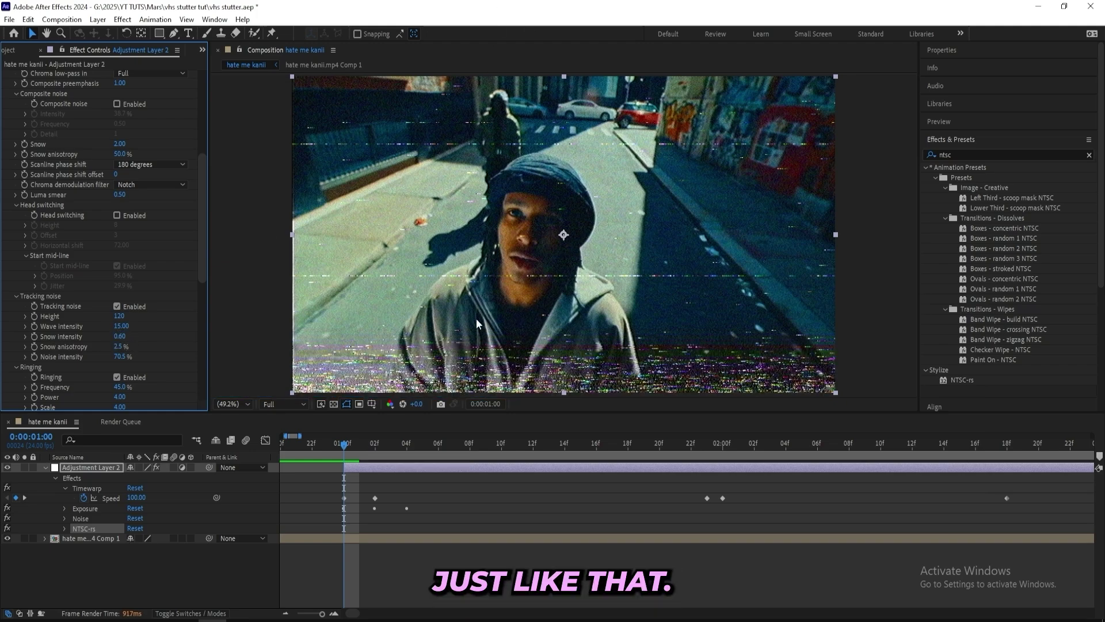
{"action": "scroll", "coordinate": [124, 339], "scroll_direction": "down", "scroll_amount": 2}
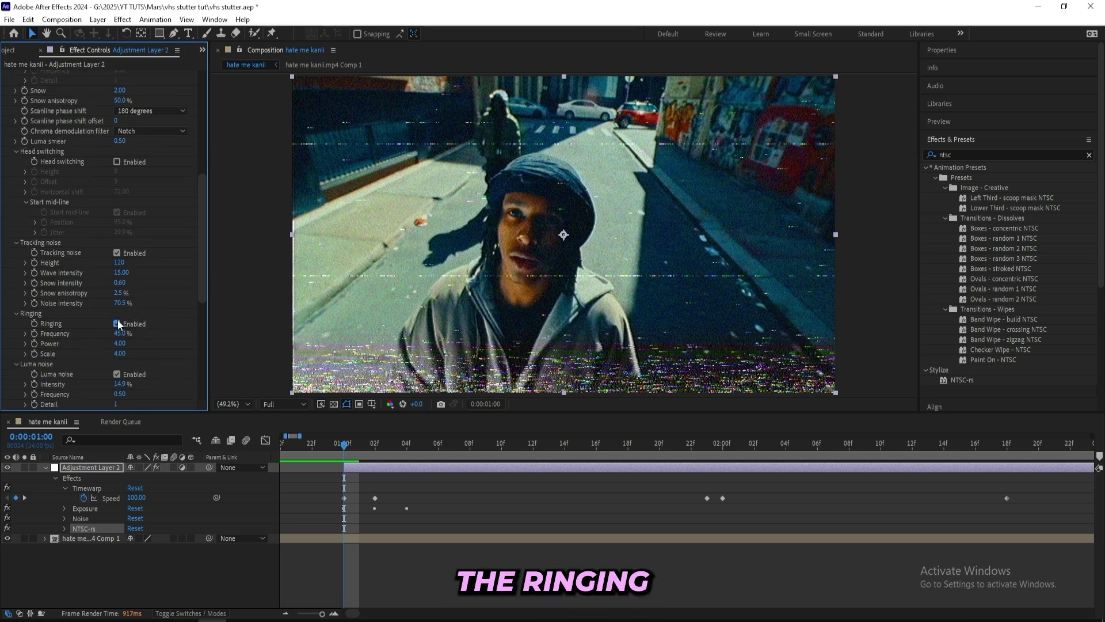
Turn off NTSC-rs ringing, luma noise and chroma noise.
{"action": "left_click", "coordinate": [117, 323]}
{"action": "scroll", "coordinate": [118, 324], "scroll_direction": "down", "scroll_amount": 2}
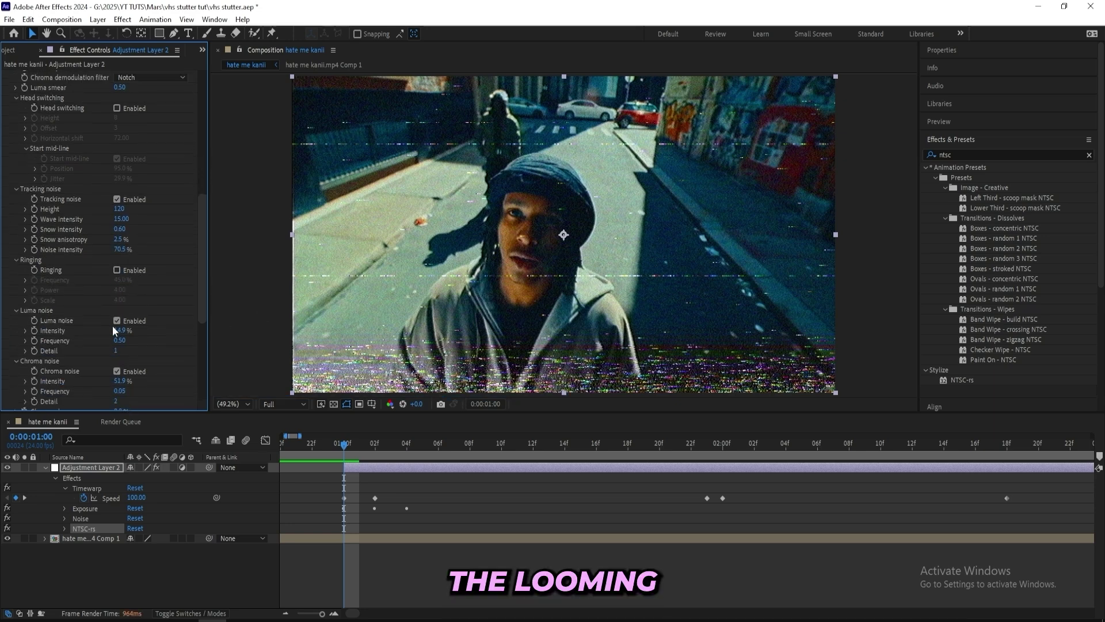
{"action": "left_click", "coordinate": [117, 321]}
{"action": "scroll", "coordinate": [121, 324], "scroll_direction": "down", "scroll_amount": 2}
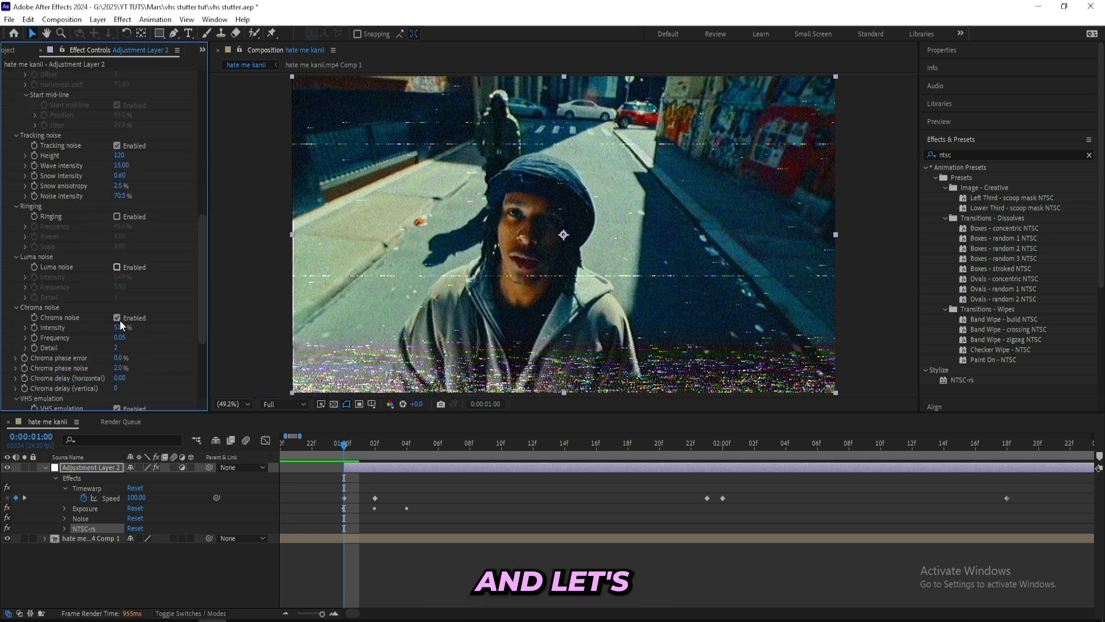
{"action": "left_click", "coordinate": [117, 318]}
{"action": "scroll", "coordinate": [94, 324], "scroll_direction": "up", "scroll_amount": 1}
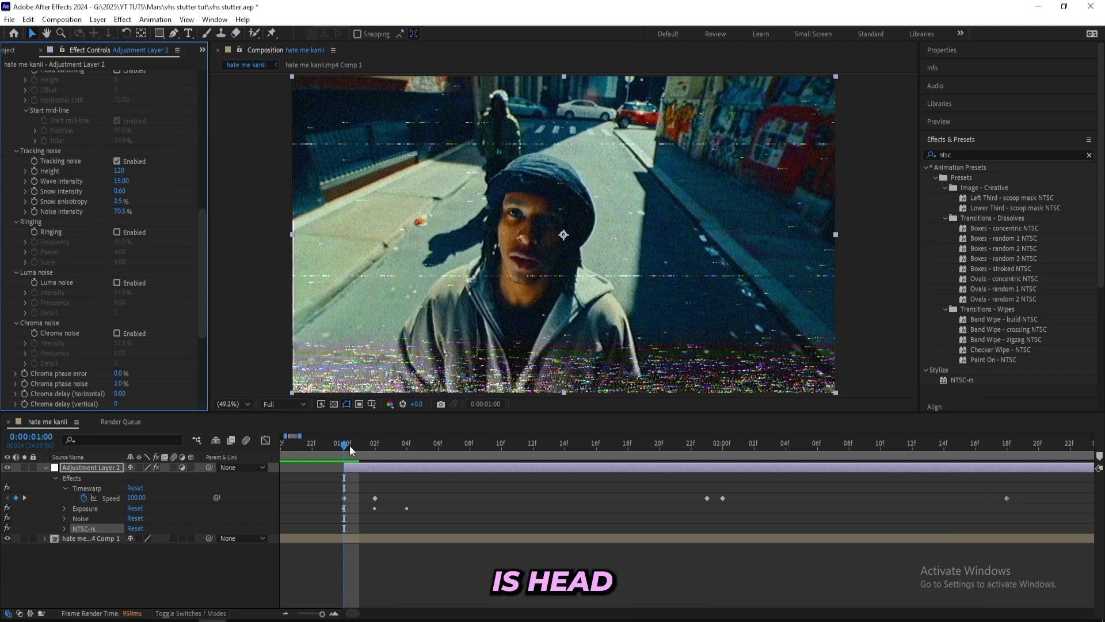
Keyframe NTSC-rs glitch values at 2:07 and bring Snow to 0 at 2:18.
{"action": "left_click", "coordinate": [595, 442]}
{"action": "key", "text": "minus"}
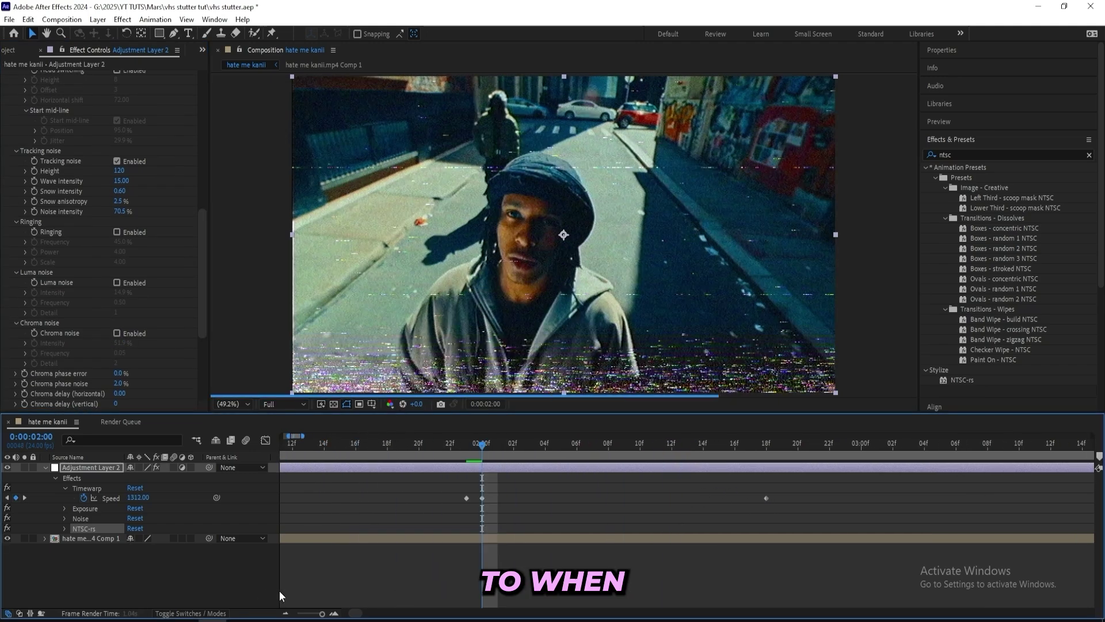
{"action": "key", "text": "minus"}
{"action": "left_click_drag", "start_coordinate": [393, 444], "coordinate": [407, 444]}
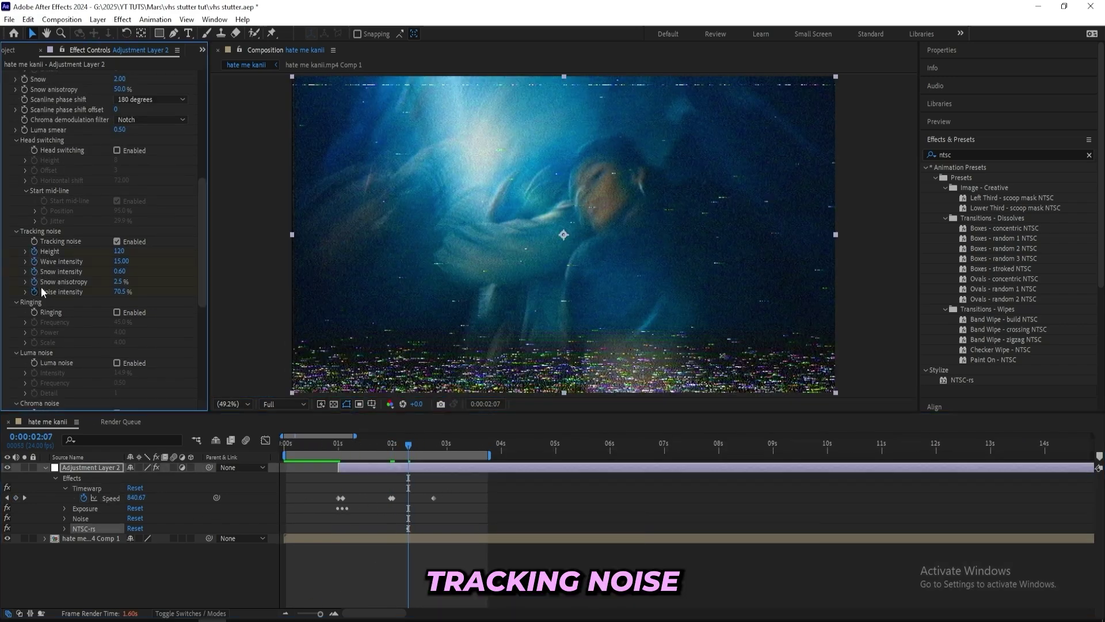
{"action": "scroll", "coordinate": [41, 288], "scroll_direction": "up", "scroll_amount": 3}
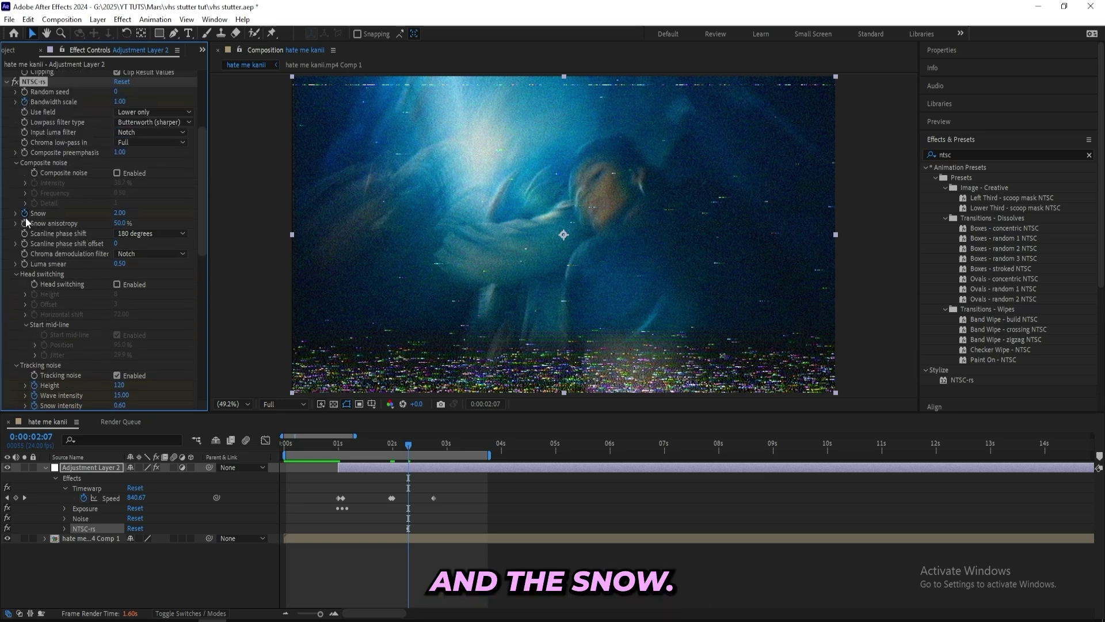
{"action": "left_click", "coordinate": [415, 445]}
{"action": "left_click", "coordinate": [432, 446]}
{"action": "left_click", "coordinate": [120, 213]}
{"action": "type", "text": "0"}
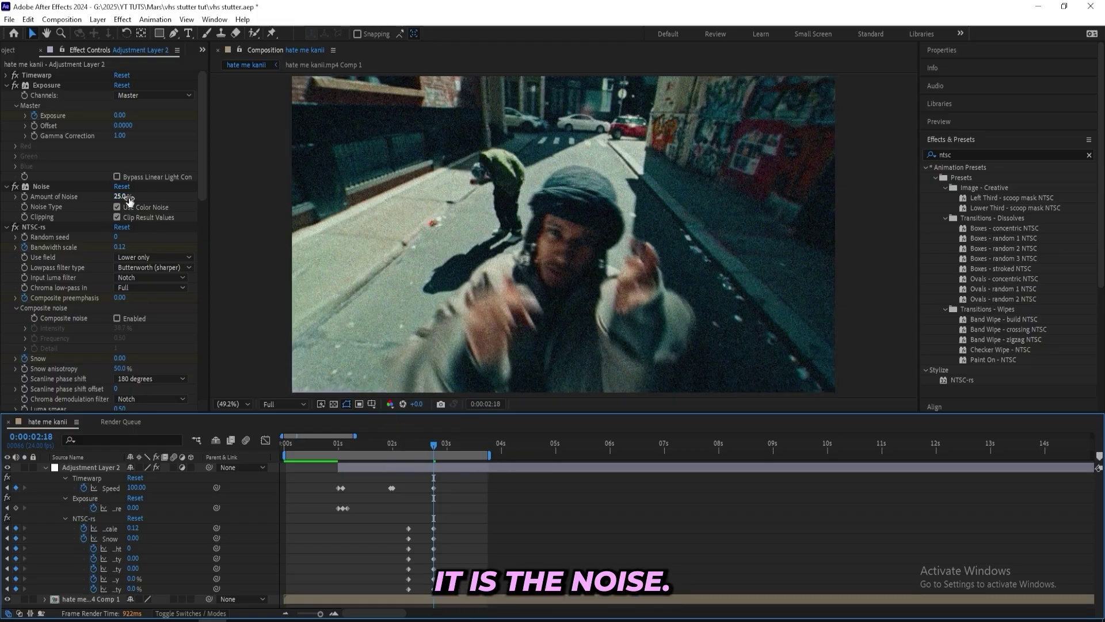
Keyframe Noise's Amount of Noise from 2:07, lowering it at 2:18.
{"action": "key", "text": "j"}
{"action": "left_click", "coordinate": [41, 186]}
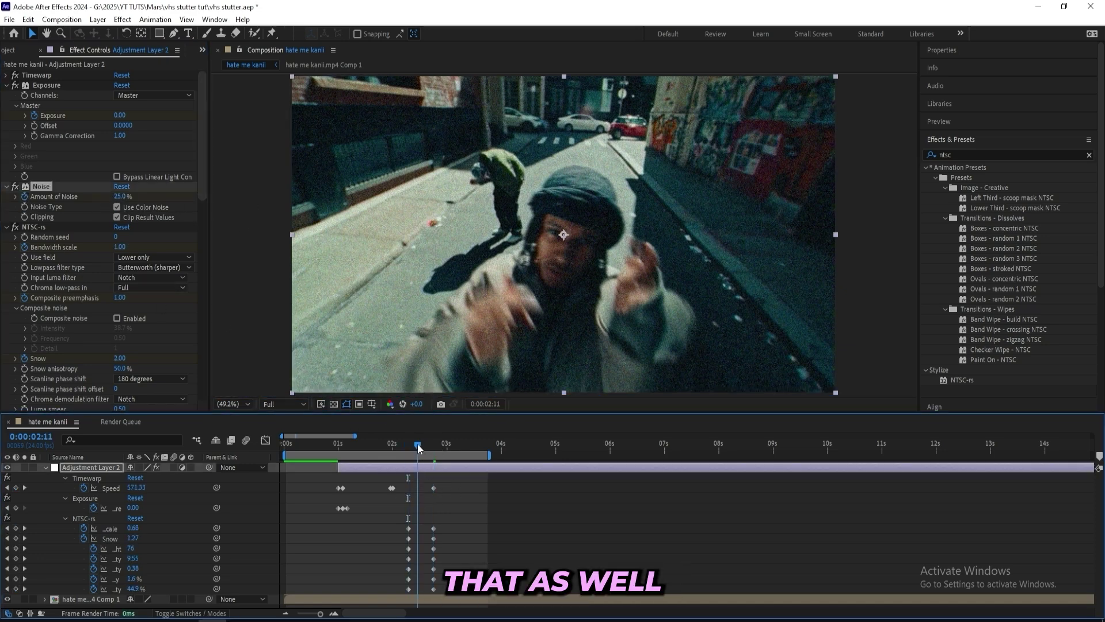
{"action": "left_click", "coordinate": [434, 444]}
{"action": "left_click", "coordinate": [123, 197]}
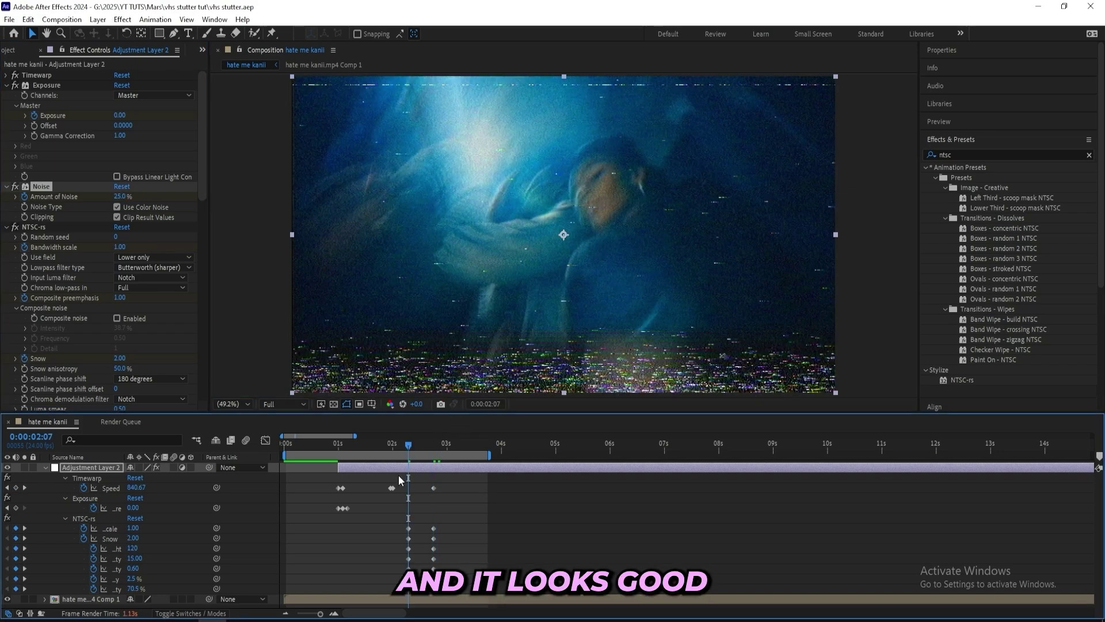
Step through the first two frames after 1:00, then return to 1:00.
{"action": "left_click_drag", "start_coordinate": [434, 444], "coordinate": [338, 444]}
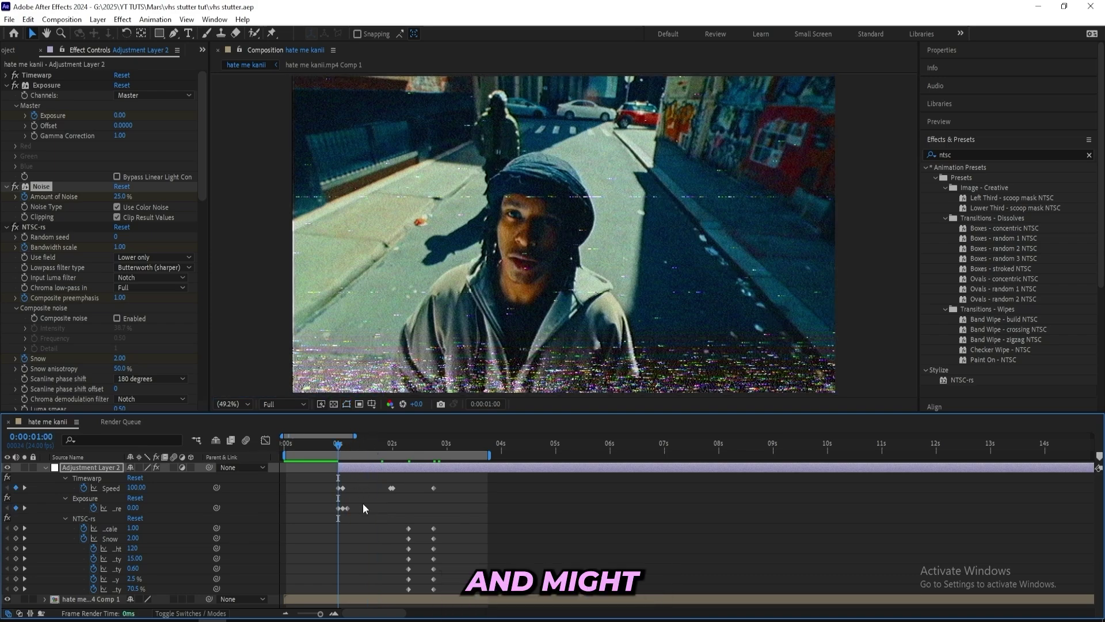
{"action": "key", "text": "Page_Down"}
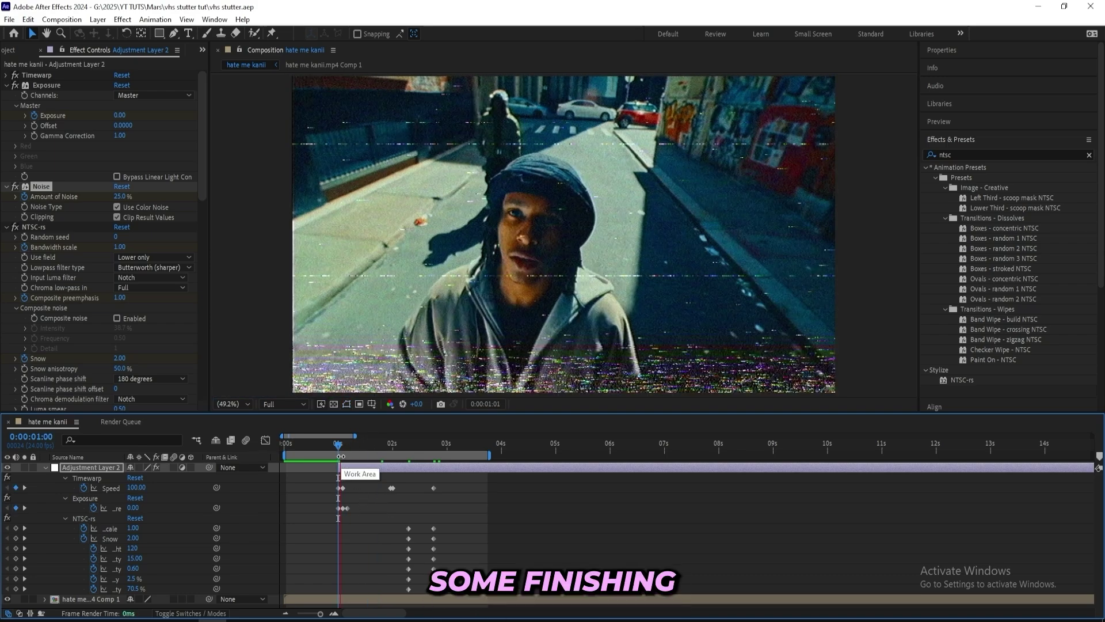
{"action": "key", "text": "Page_Down"}
{"action": "left_click", "coordinate": [340, 446]}
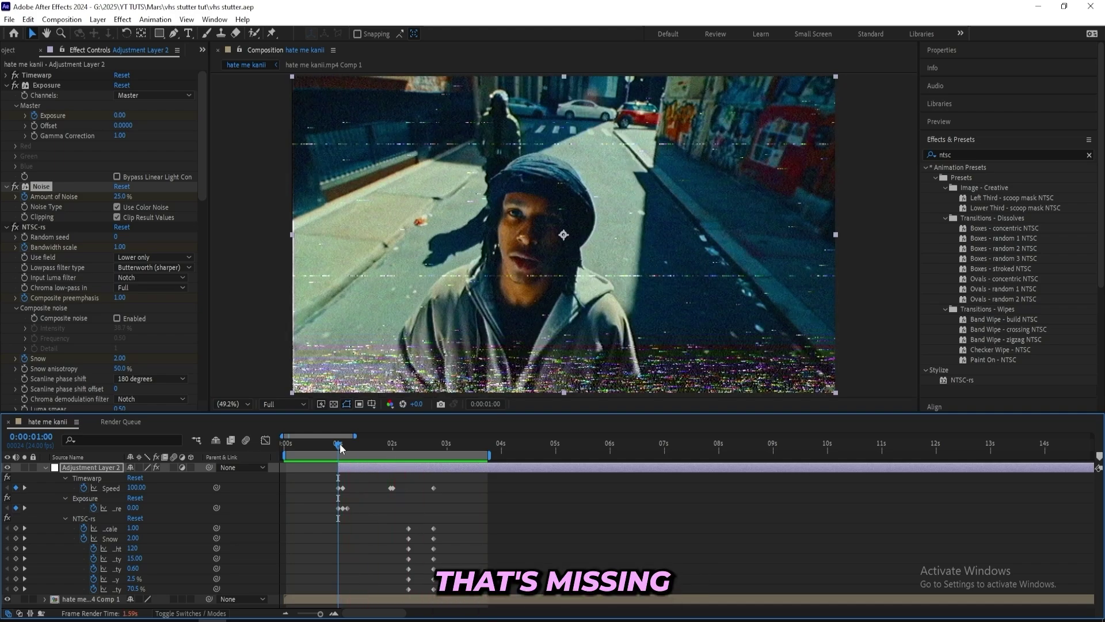
Search for the Transform effect and apply it to the adjustment layer.
{"action": "left_click", "coordinate": [967, 155]}
{"action": "key", "text": "ctrl+a"}
{"action": "key", "text": "BackSpace"}
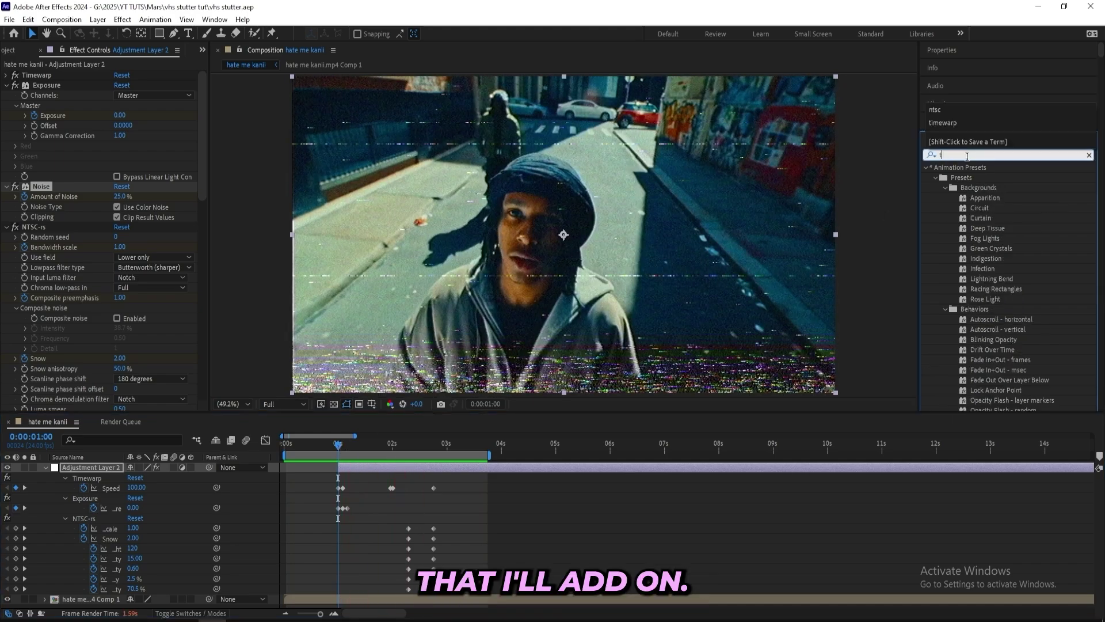
{"action": "type", "text": "transform"}
{"action": "double_click", "coordinate": [975, 258]}
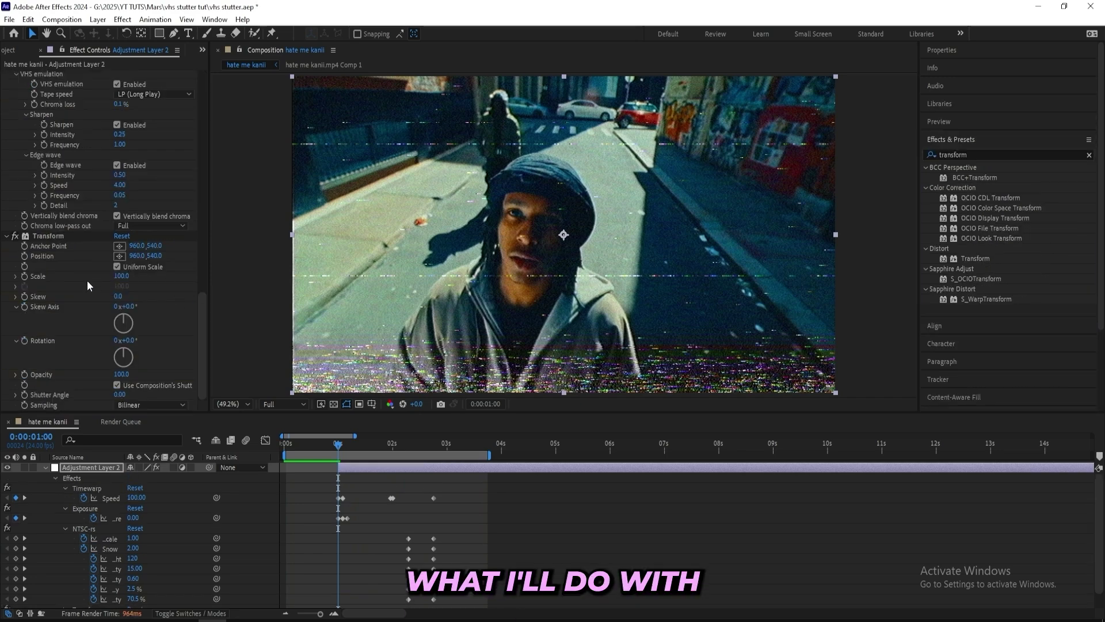
Keyframe Transform Scale, raising it to 120 at 1:02.
{"action": "left_click", "coordinate": [24, 275]}
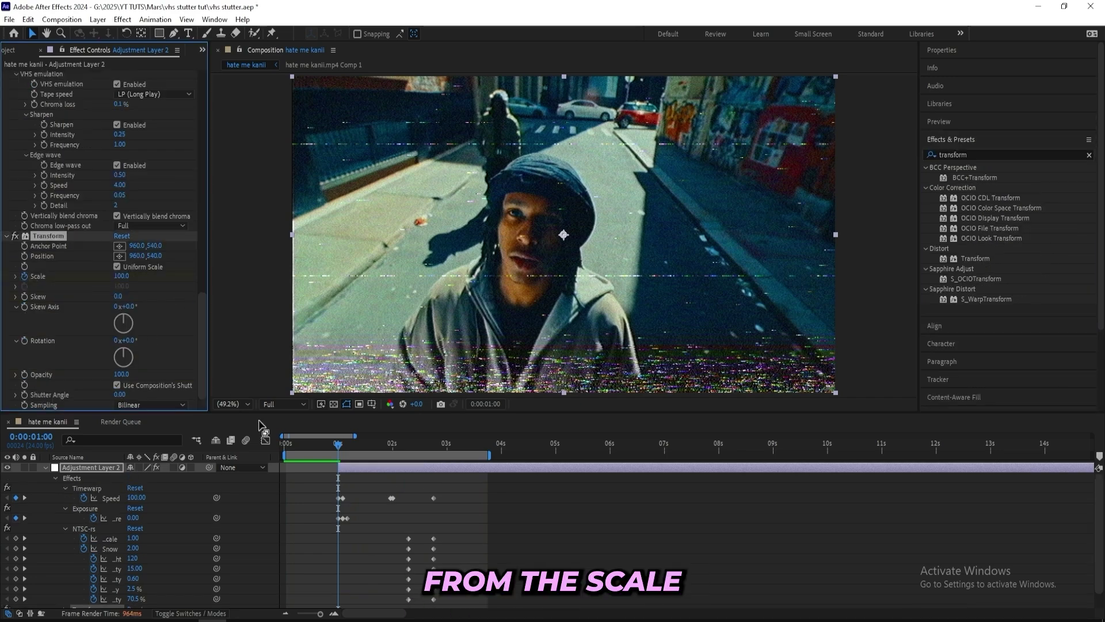
{"action": "key", "text": "equal"}
{"action": "key", "text": "equal"}
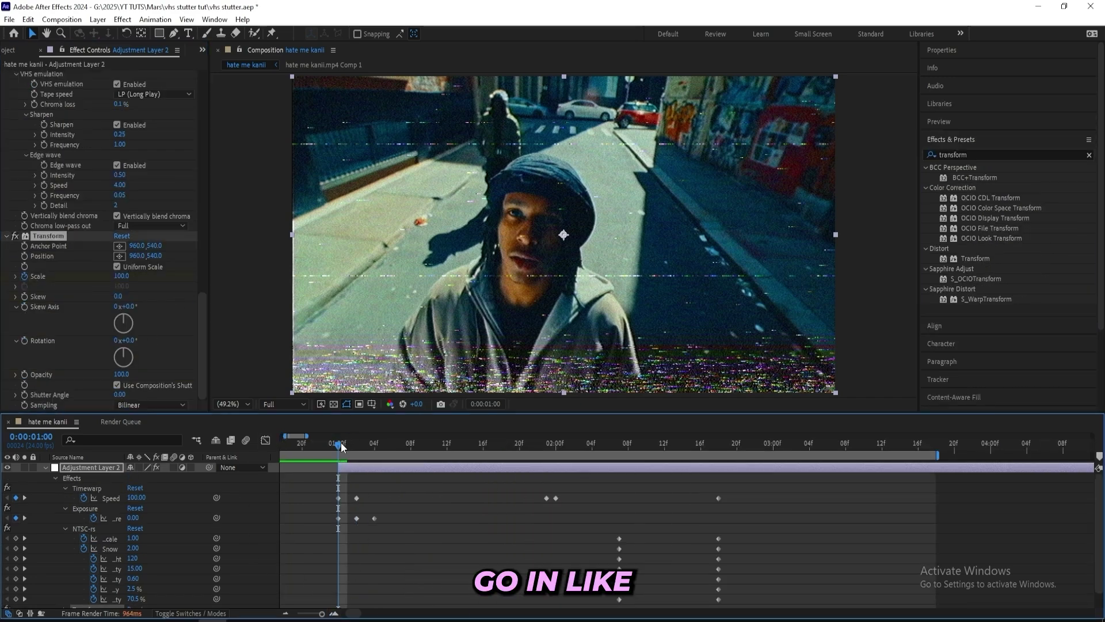
{"action": "key", "text": "alt+bracketleft"}
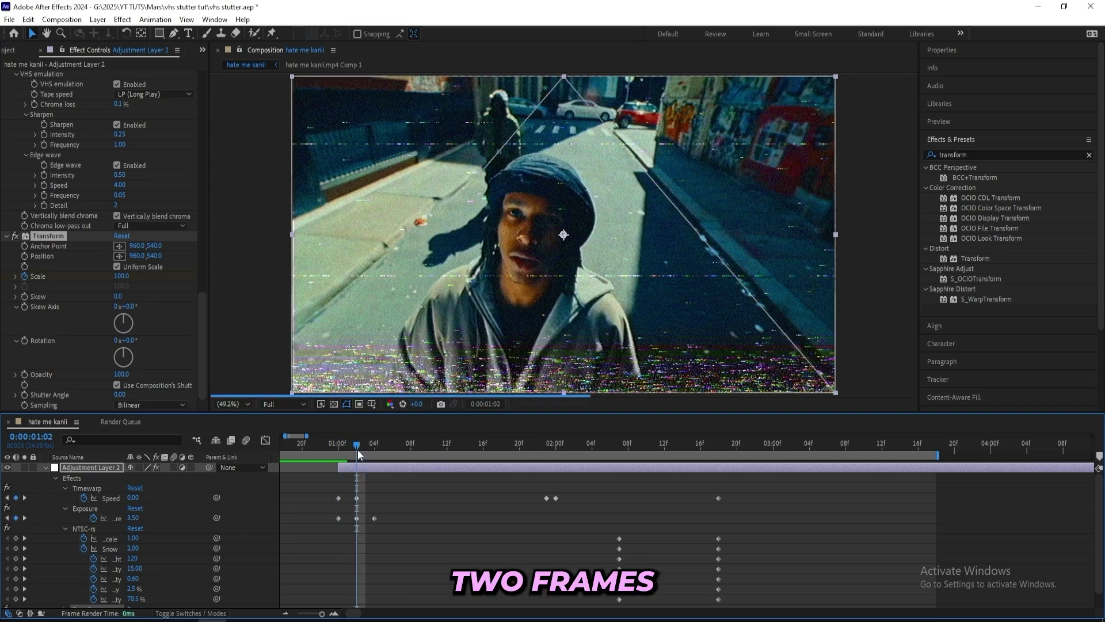
{"action": "left_click", "coordinate": [122, 276]}
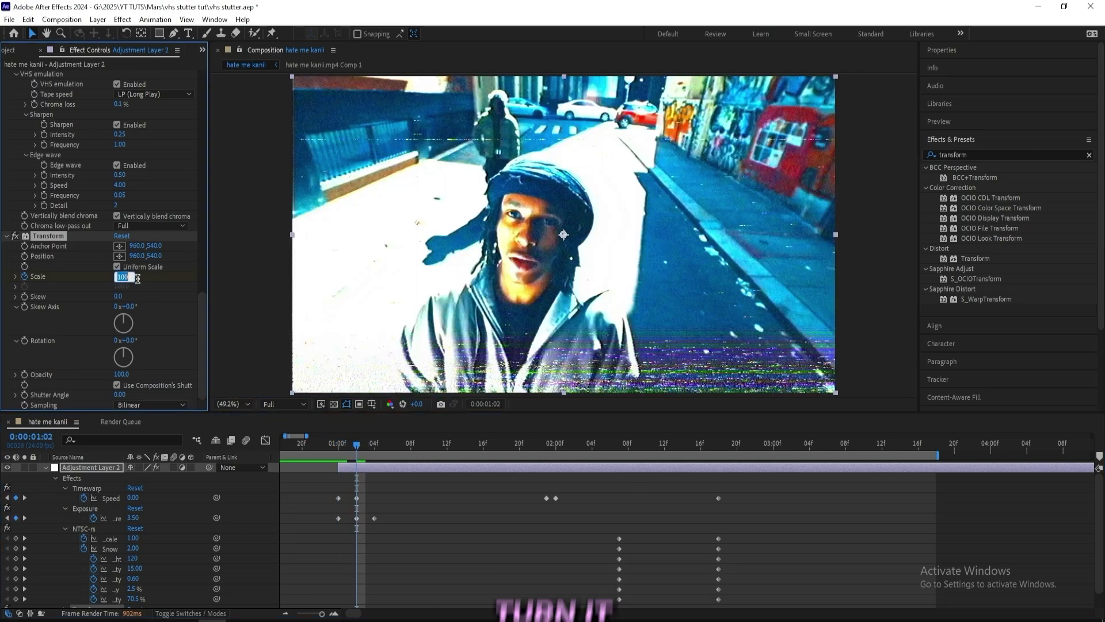
{"action": "type", "text": "120."}
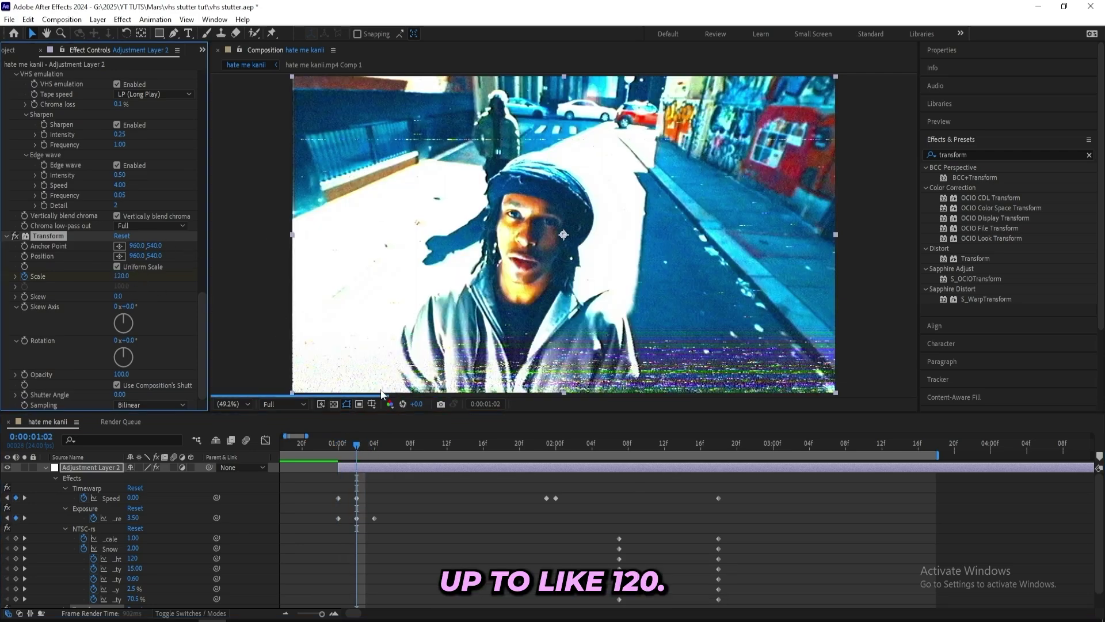
{"action": "scroll", "coordinate": [363, 499], "scroll_direction": "down", "scroll_amount": 5}
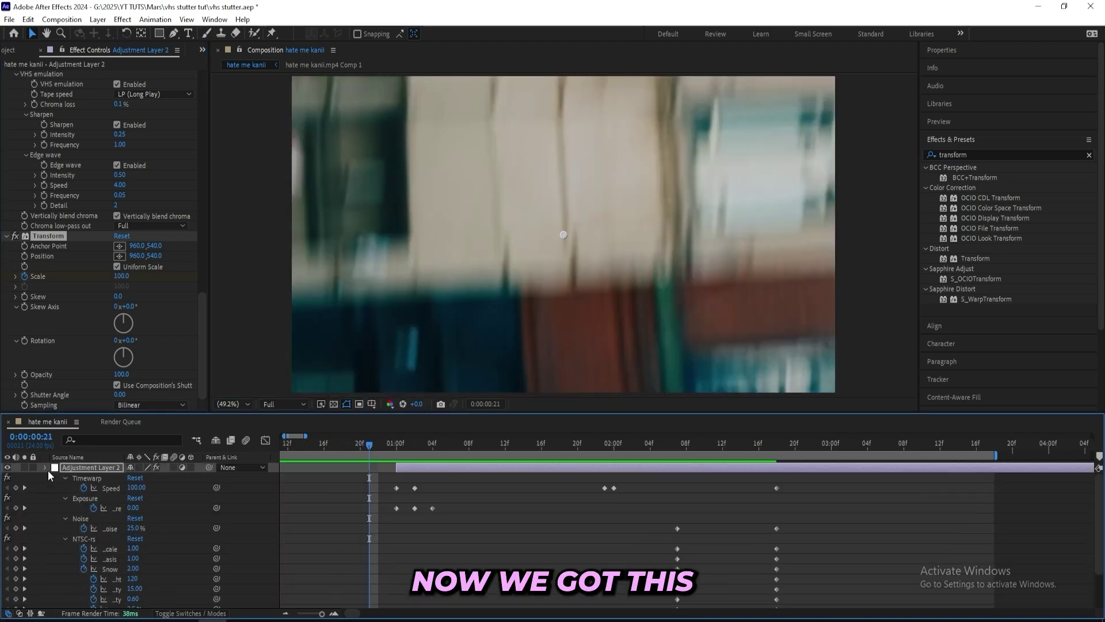
Preview the flash and show the layer's keyframed properties at 1:02.
{"action": "left_click", "coordinate": [45, 467]}
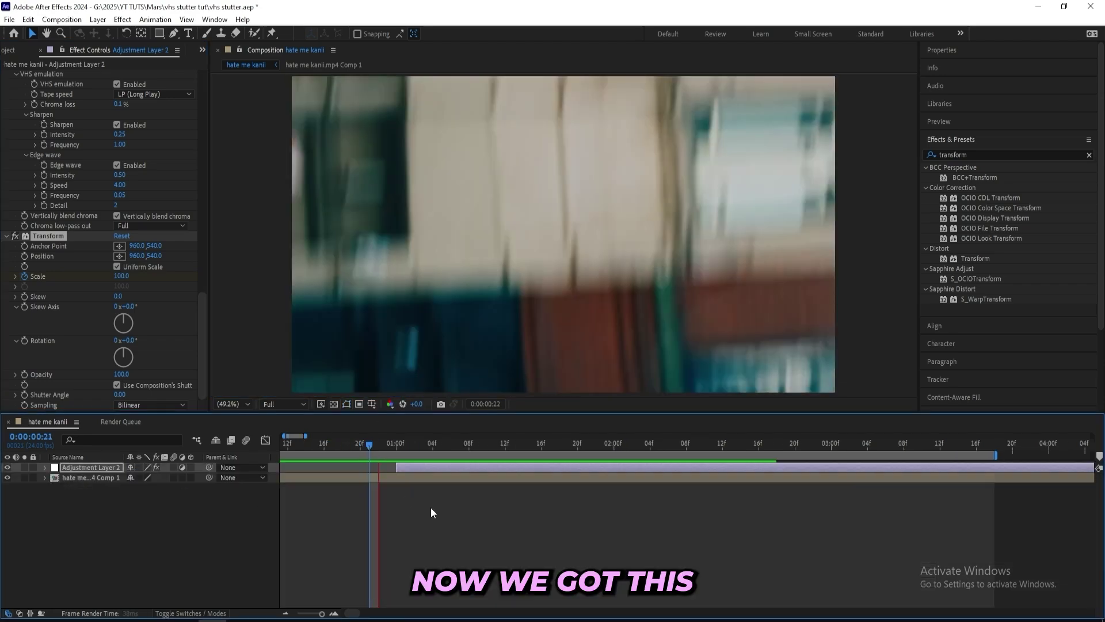
{"action": "key", "text": "space"}
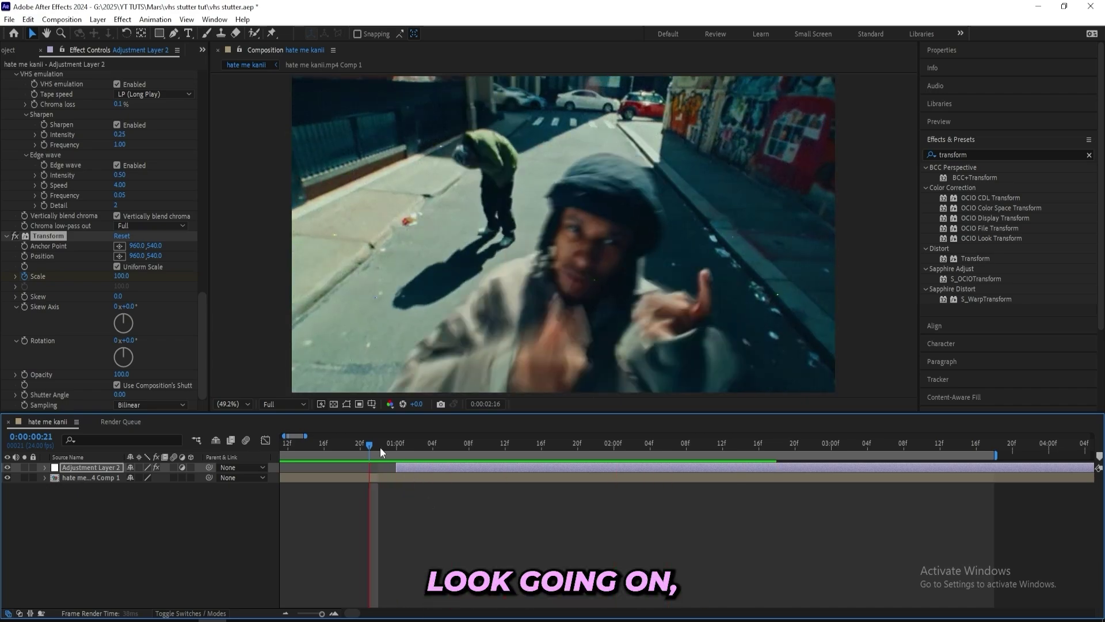
{"action": "left_click_drag", "start_coordinate": [381, 447], "coordinate": [405, 447]}
{"action": "key", "text": "u"}
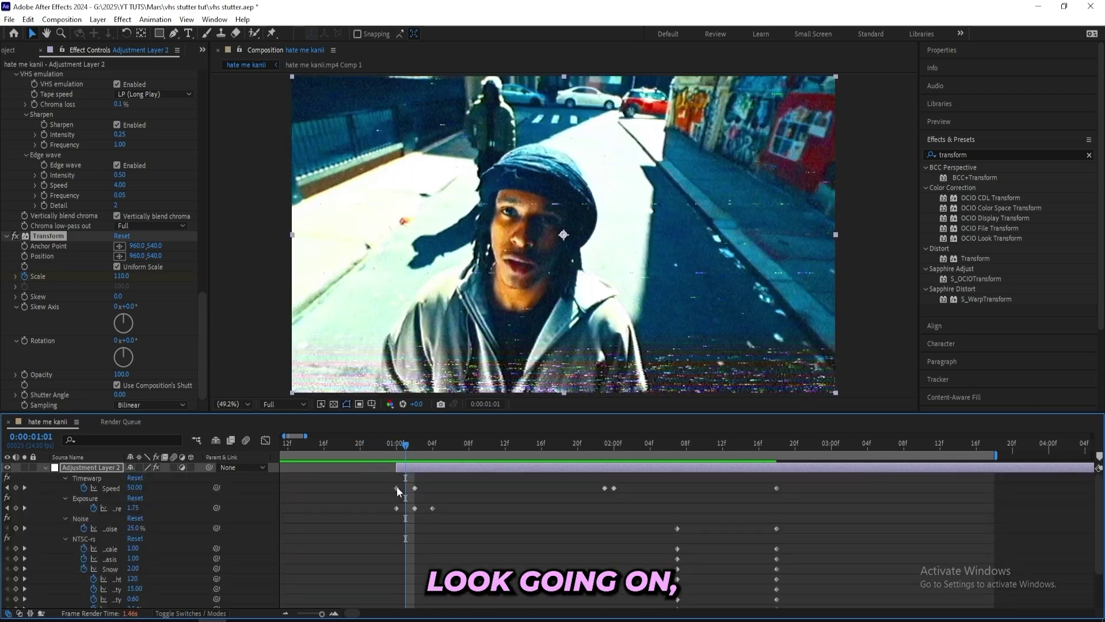
{"action": "left_click_drag", "start_coordinate": [401, 442], "coordinate": [413, 445]}
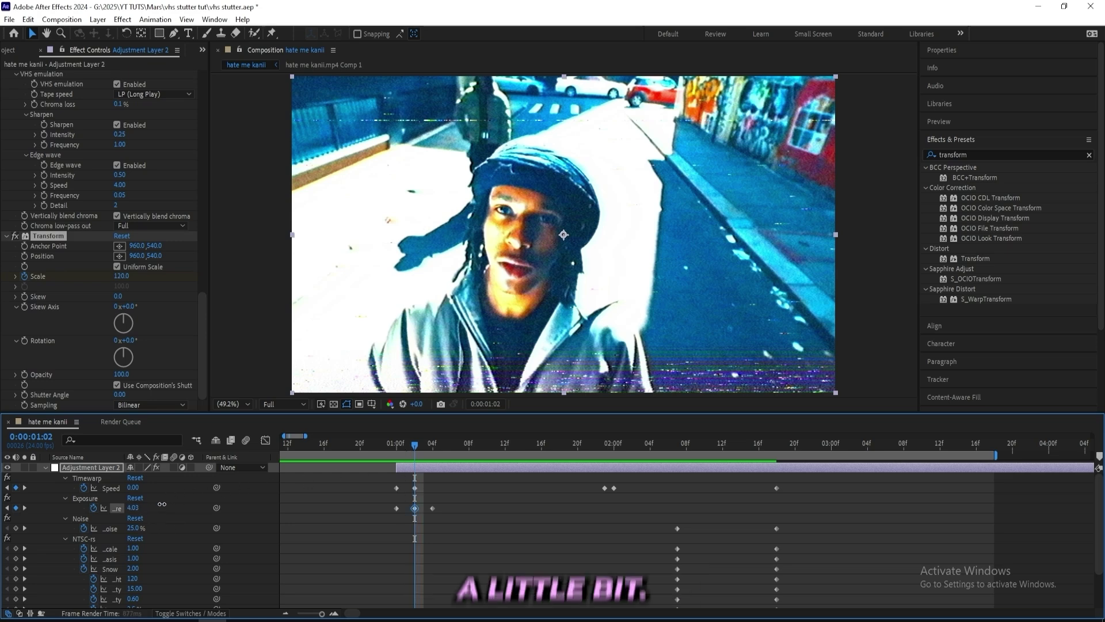
Raise Exposure to 4.22 at 1:02 and collapse the layer's properties.
{"action": "left_click_drag", "start_coordinate": [133, 508], "coordinate": [436, 518]}
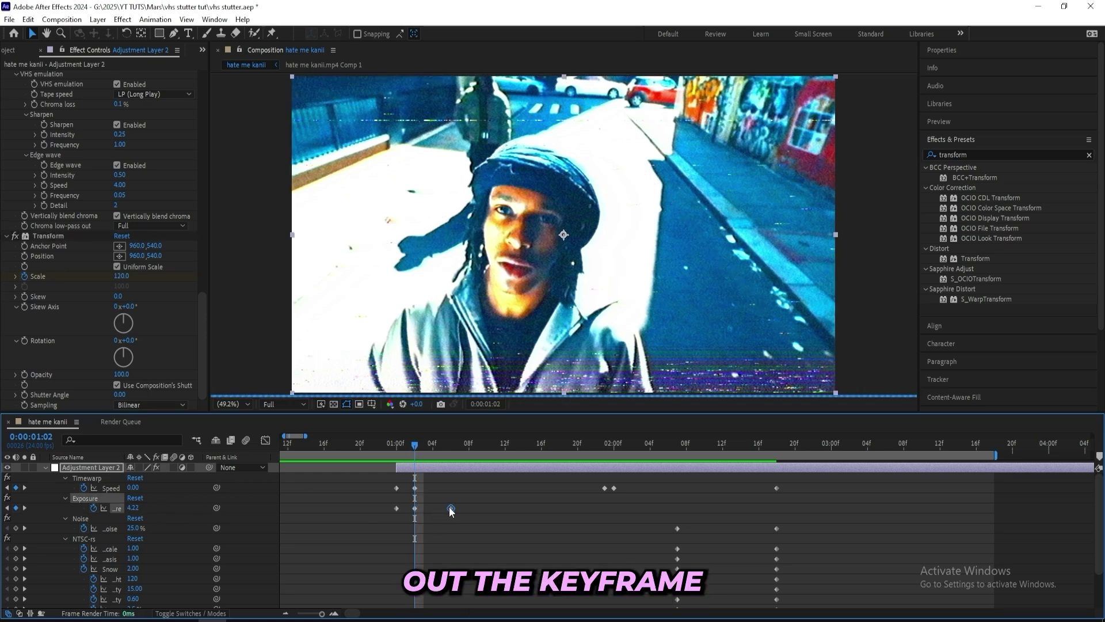
{"action": "left_click", "coordinate": [458, 509]}
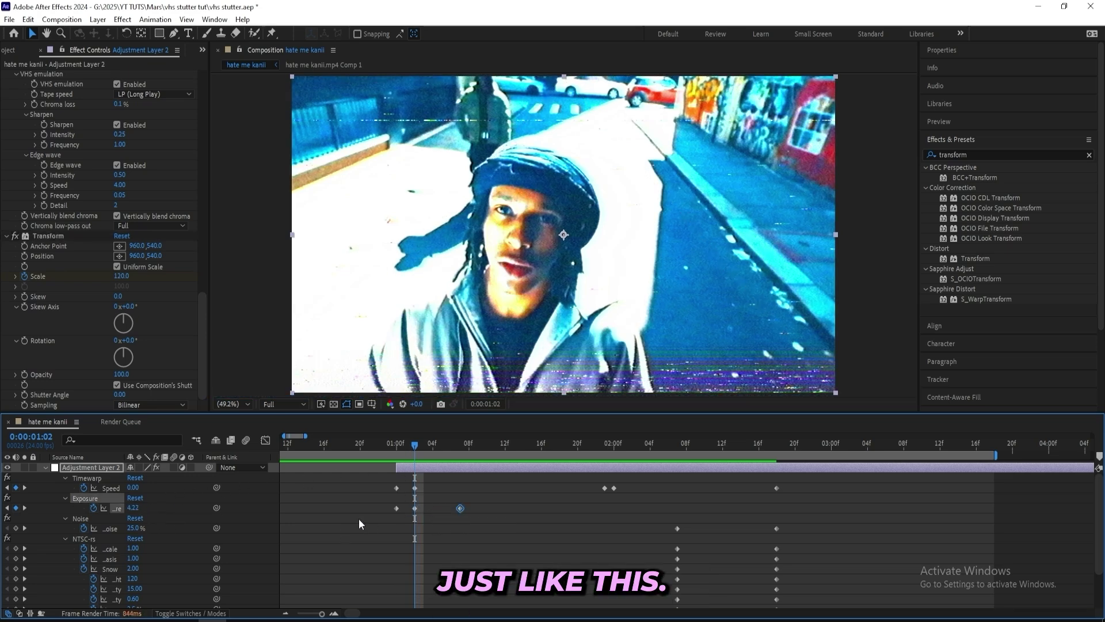
{"action": "left_click", "coordinate": [43, 466]}
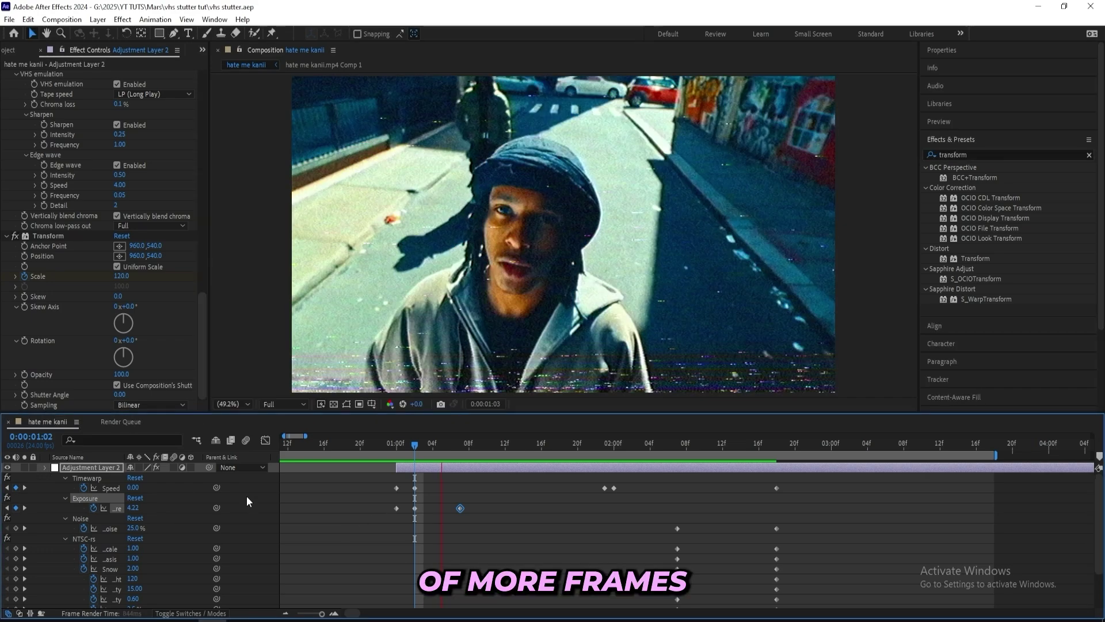
{"action": "scroll", "coordinate": [415, 448], "scroll_direction": "down", "scroll_amount": 3}
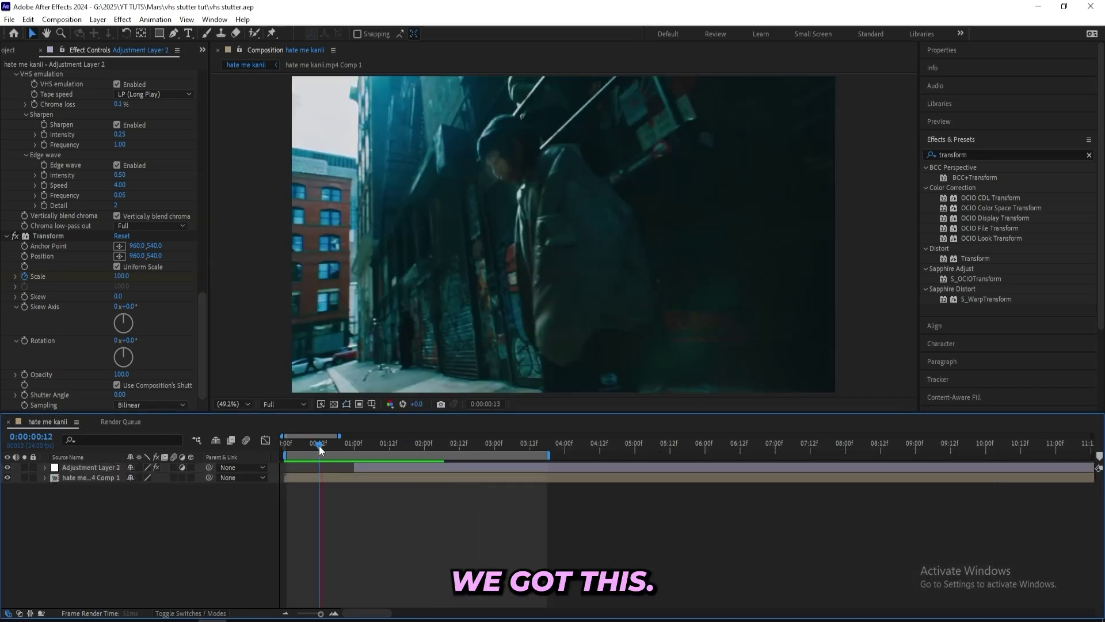
Apply Sapphire S_Flicker to Adjustment Layer 2 and set its Amplitude to 0.75.
{"action": "left_click", "coordinate": [318, 445]}
{"action": "mouse_move", "coordinate": [324, 442]}
{"action": "left_mouse_down"}
{"action": "mouse_move", "coordinate": [436, 445]}
{"action": "mouse_move", "coordinate": [372, 445]}
{"action": "left_mouse_up"}
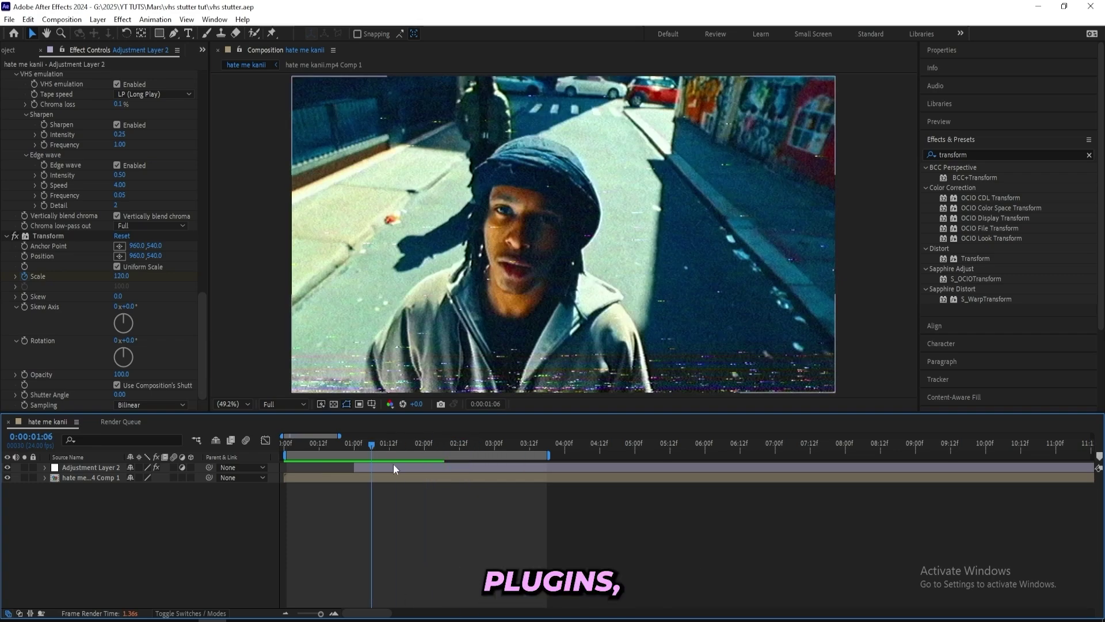
{"action": "left_click", "coordinate": [393, 467]}
{"action": "left_click", "coordinate": [1002, 155]}
{"action": "type", "text": "s_flicker"}
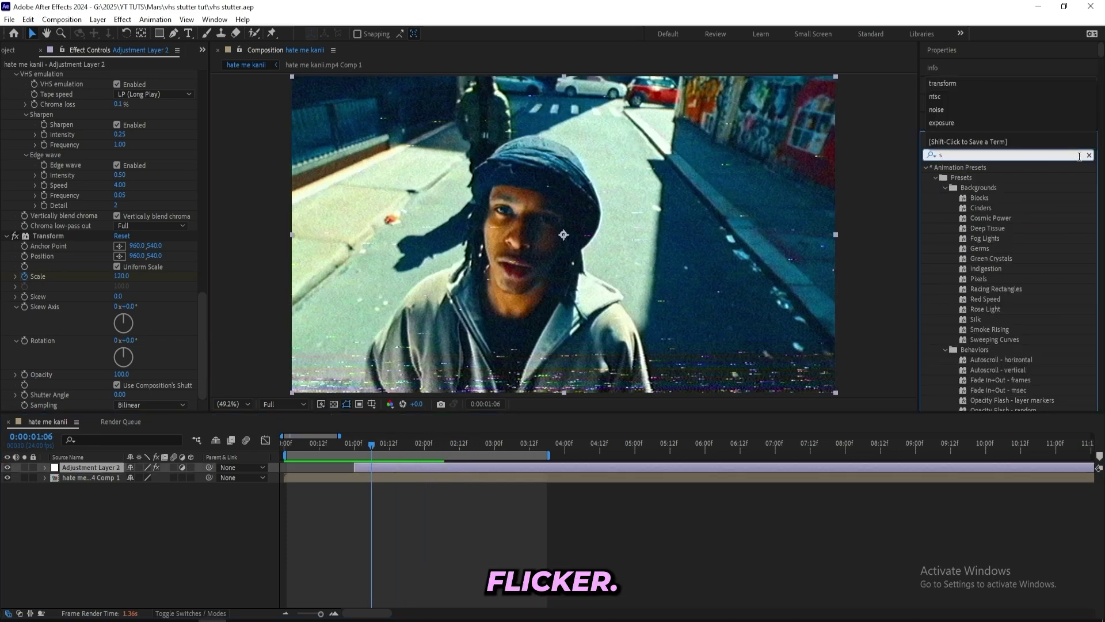
{"action": "left_click", "coordinate": [365, 505]}
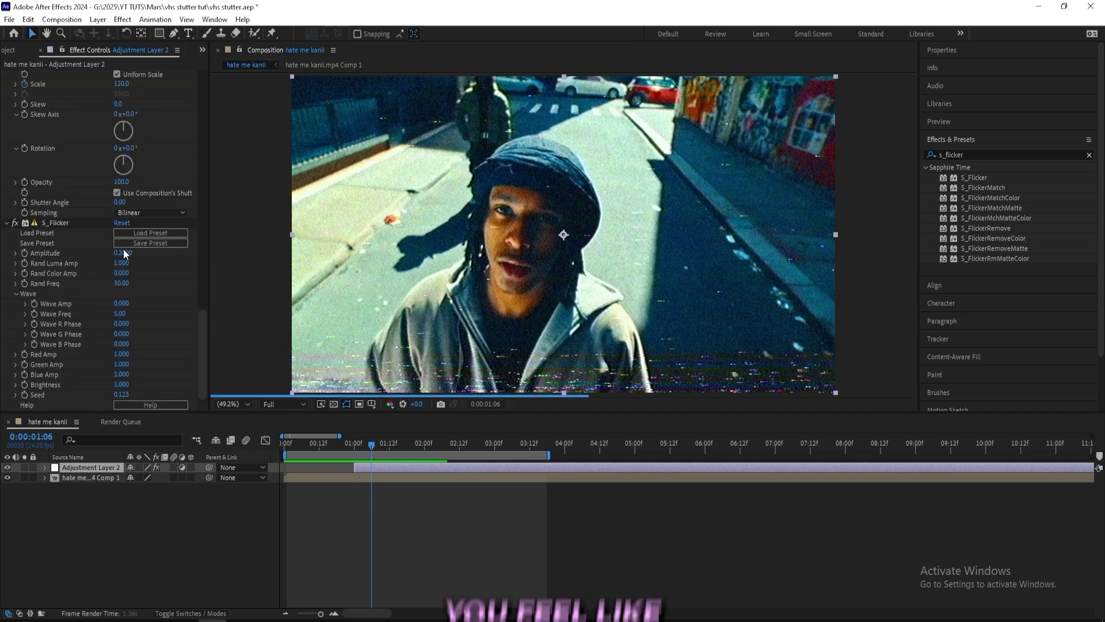
{"action": "left_click", "coordinate": [123, 254]}
{"action": "type", "text": "1.0000"}
{"action": "key", "text": "Return"}
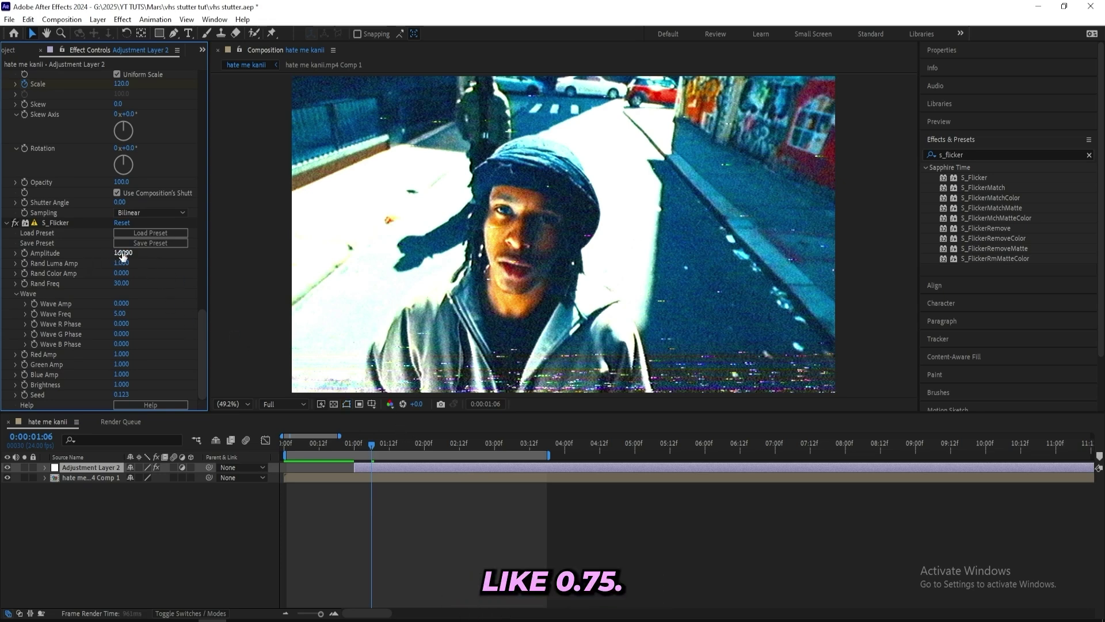
{"action": "left_click", "coordinate": [370, 449]}
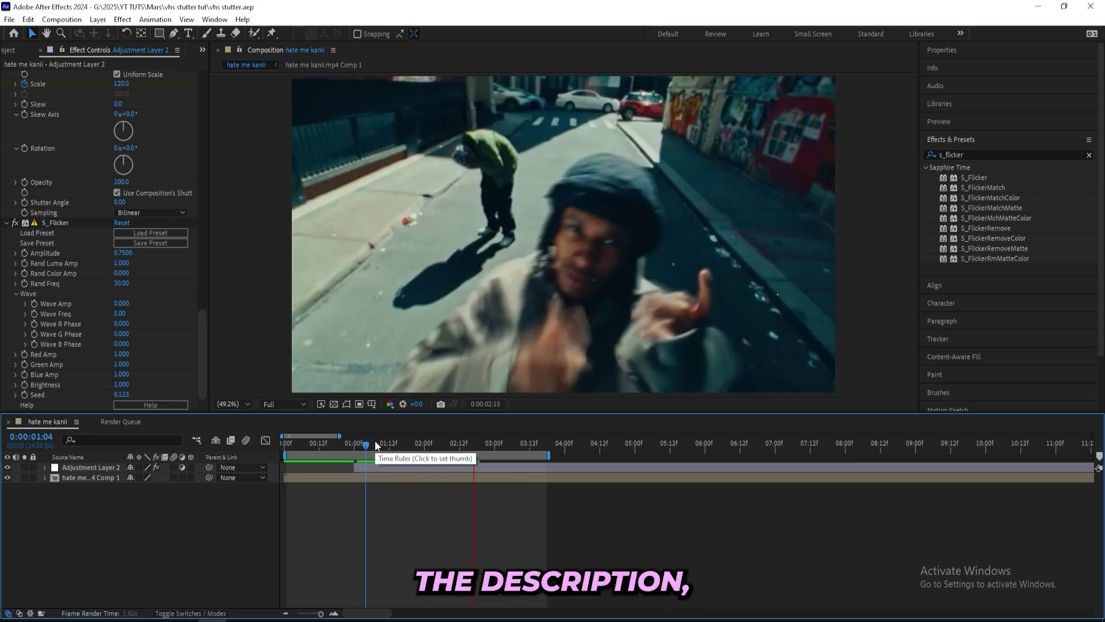
Set the work area start at the 00:12 frame with B.
{"action": "left_click", "coordinate": [289, 443]}
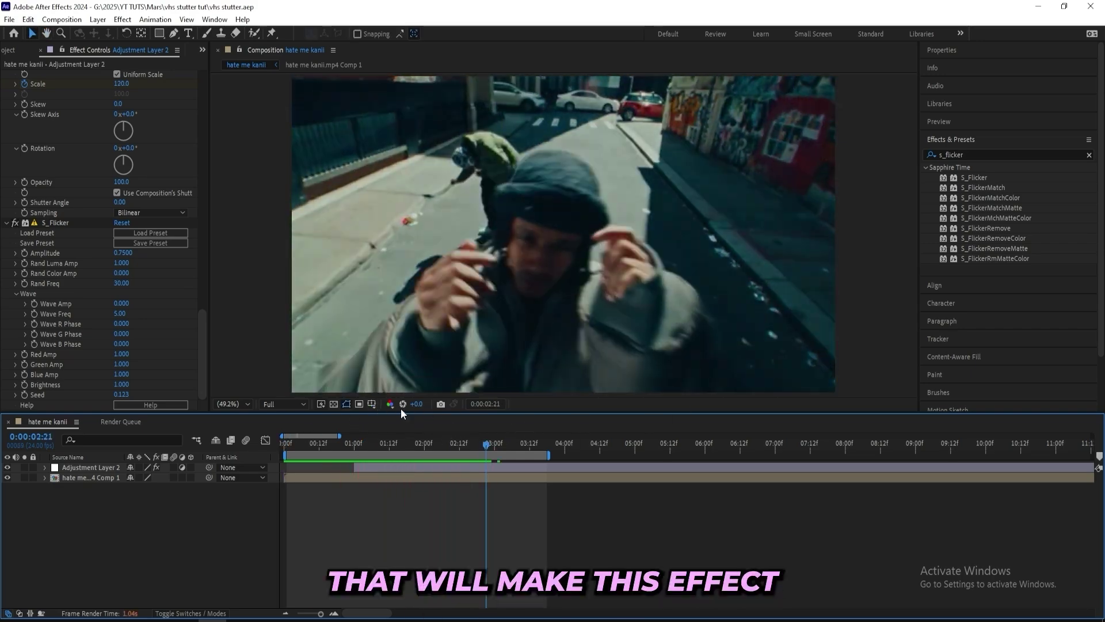
{"action": "left_click_drag", "start_coordinate": [489, 443], "coordinate": [357, 445]}
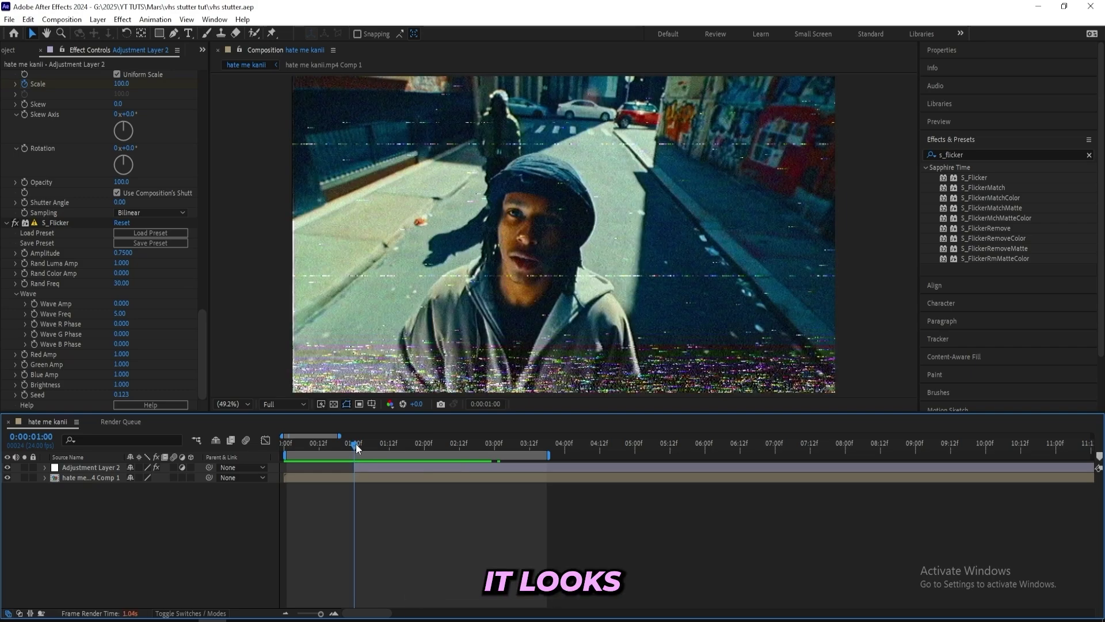
{"action": "left_click_drag", "start_coordinate": [357, 443], "coordinate": [316, 446]}
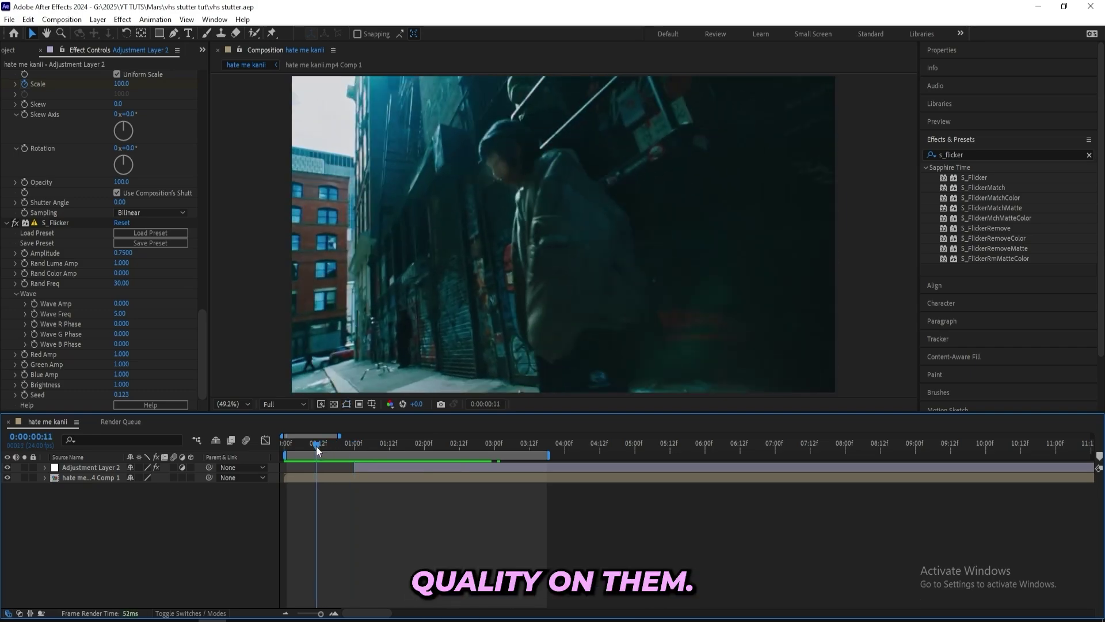
{"action": "key", "text": "b"}
{"action": "left_click_drag", "start_coordinate": [317, 446], "coordinate": [368, 448]}
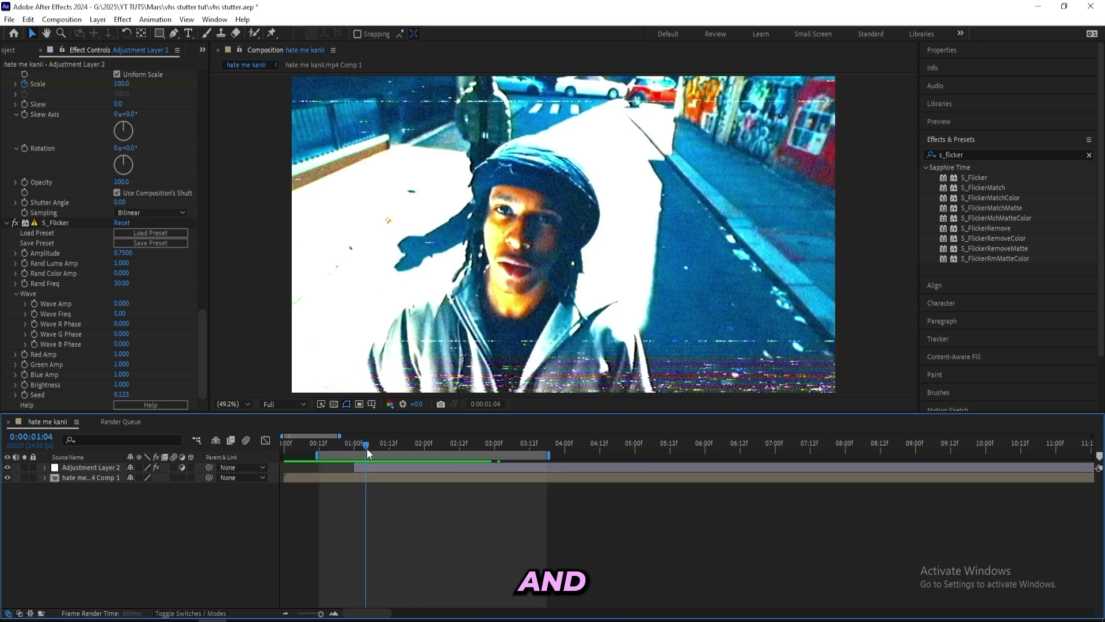
Set the viewer preview resolution to Half.
{"action": "left_click", "coordinate": [281, 405]}
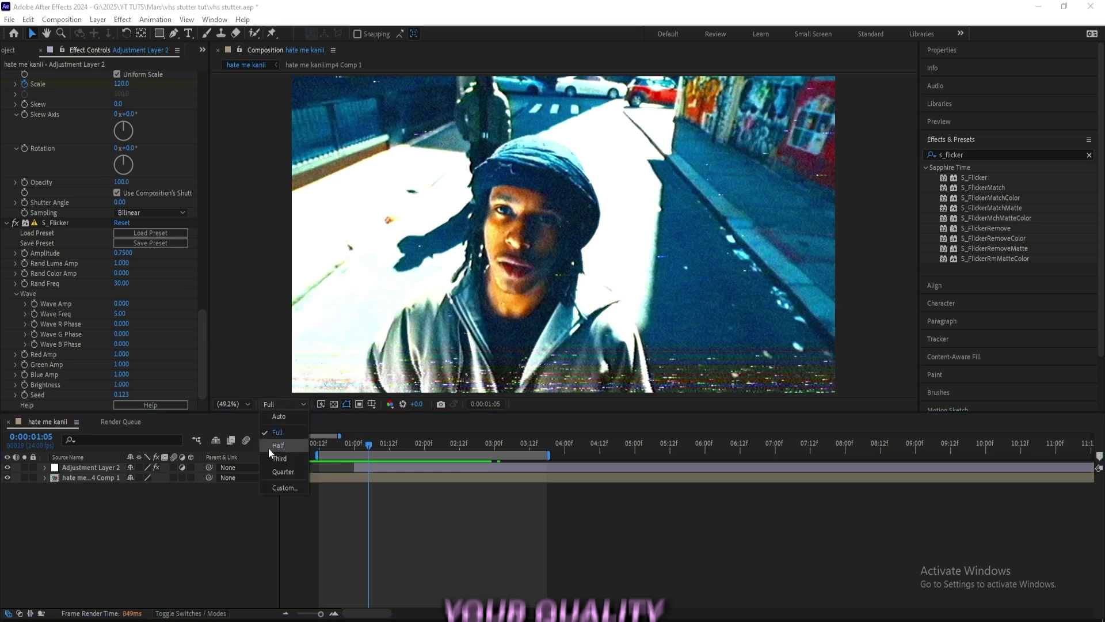
{"action": "left_click", "coordinate": [282, 457]}
{"action": "left_click", "coordinate": [281, 404]}
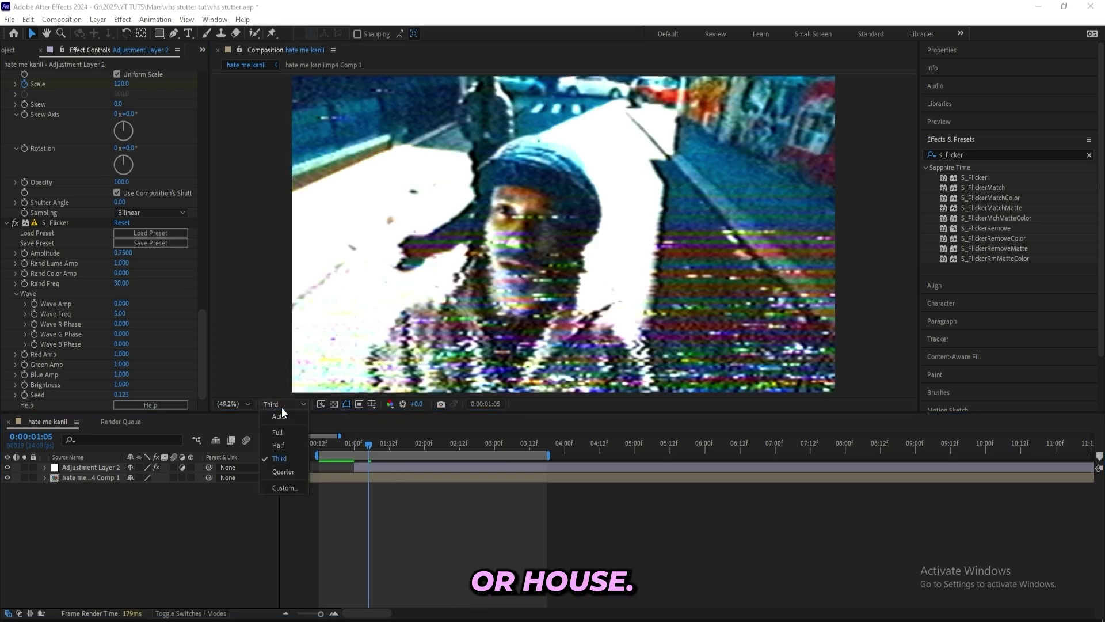
{"action": "left_click", "coordinate": [279, 445]}
{"action": "left_click_drag", "start_coordinate": [369, 445], "coordinate": [407, 445]}
{"action": "left_click", "coordinate": [279, 404]}
{"action": "left_click", "coordinate": [282, 432]}
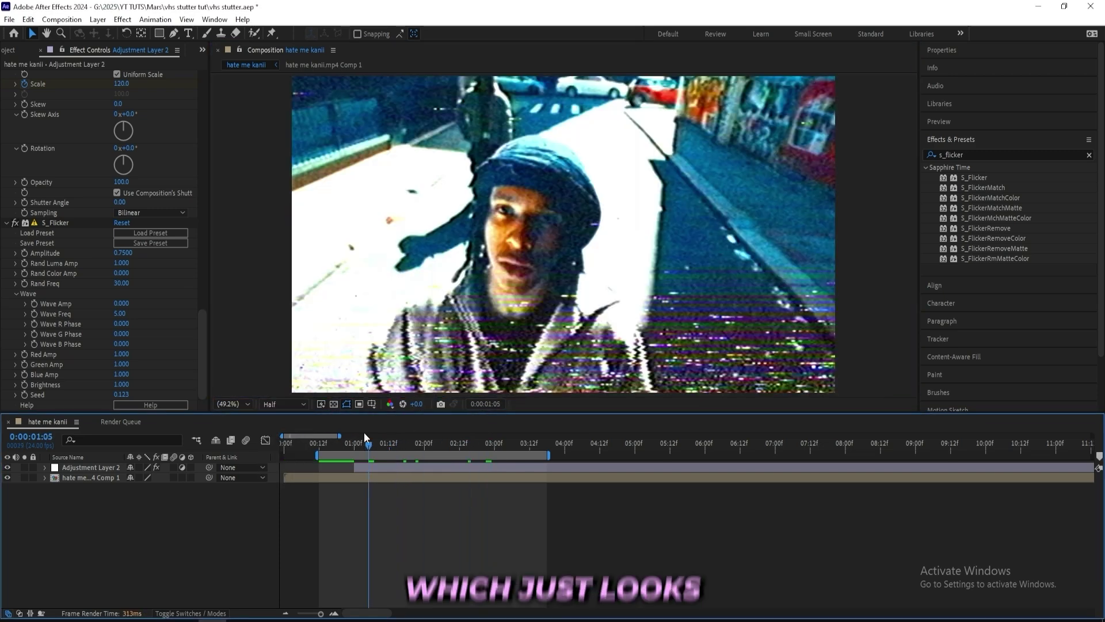
Add the composition to the Render Queue from the Composition menu.
{"action": "left_click", "coordinate": [63, 19]}
{"action": "left_click", "coordinate": [59, 19]}
{"action": "left_click", "coordinate": [103, 122]}
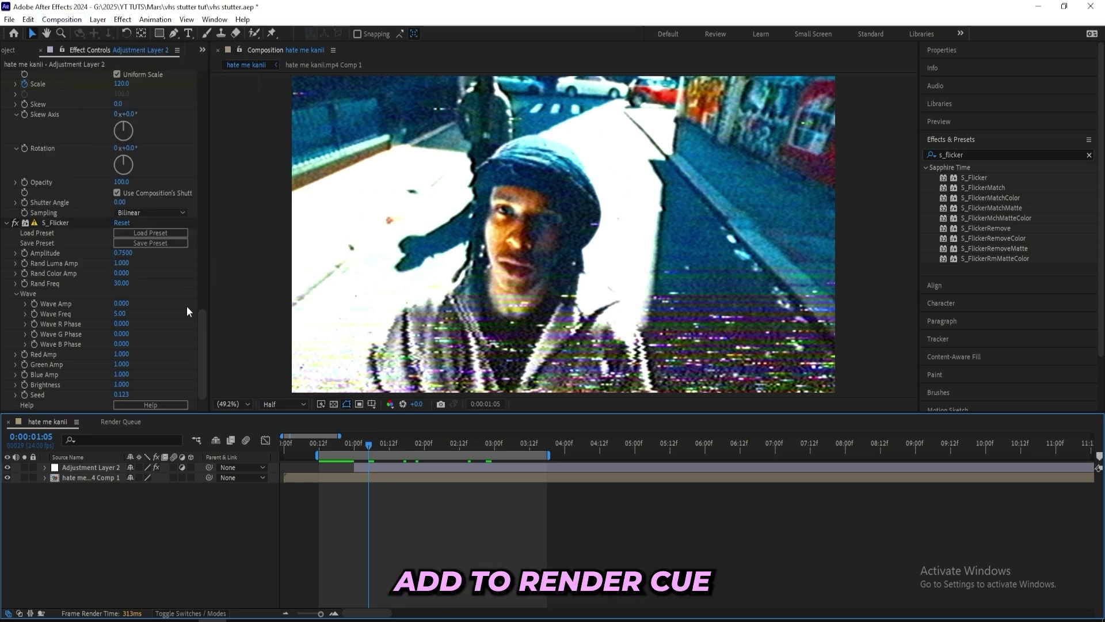
{"action": "left_click", "coordinate": [136, 551]}
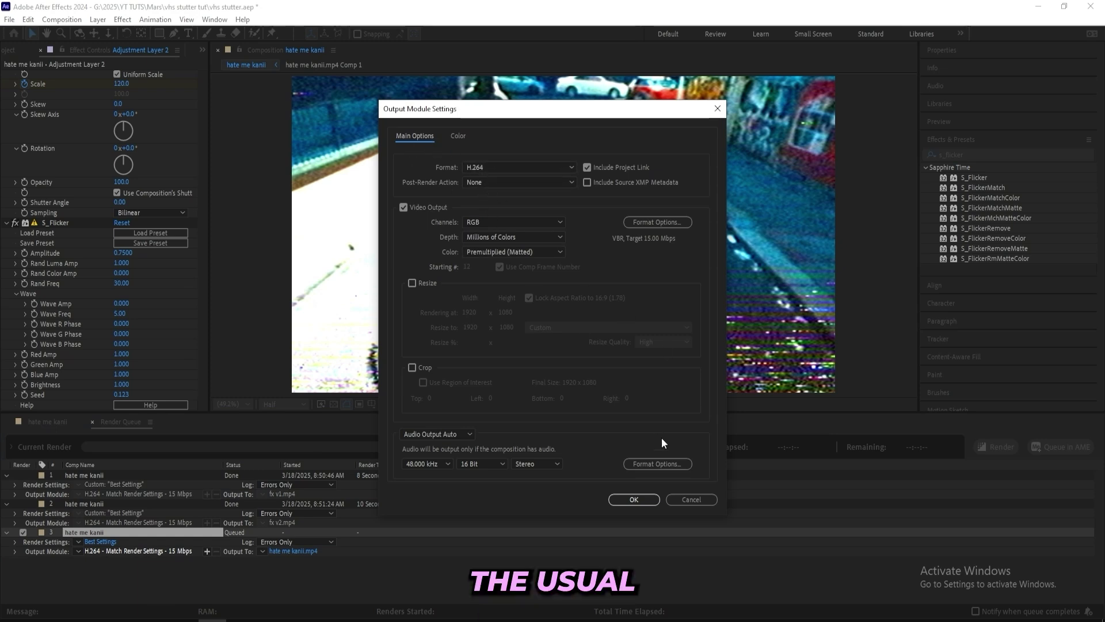
{"action": "left_click", "coordinate": [682, 499]}
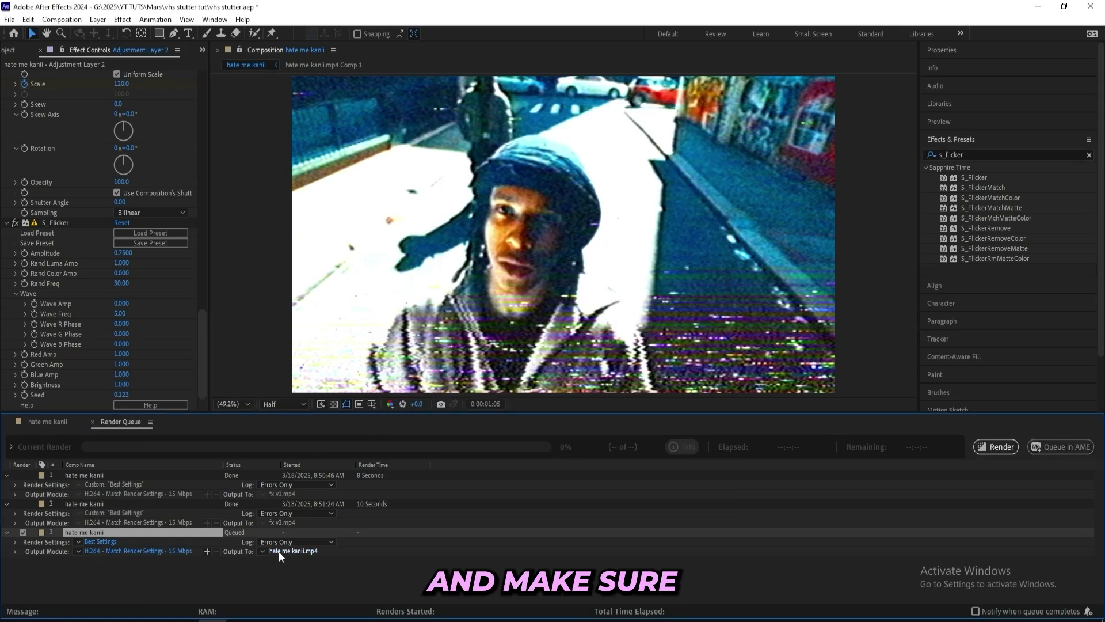
Set the Best Settings render resolution to Half and confirm.
{"action": "left_click", "coordinate": [96, 542]}
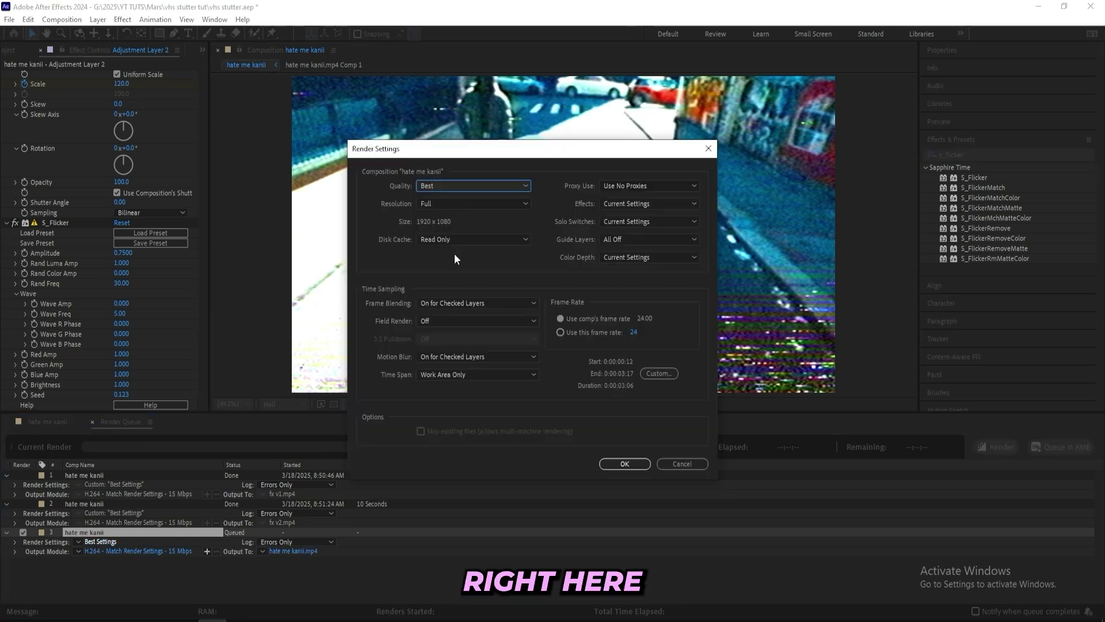
{"action": "left_click", "coordinate": [473, 203]}
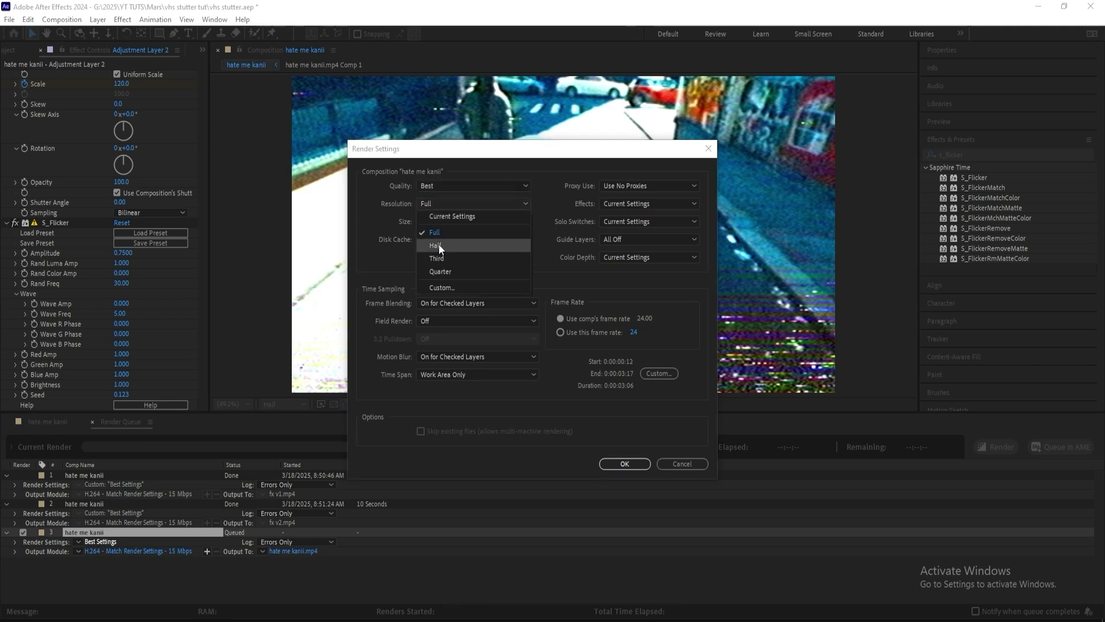
{"action": "left_click", "coordinate": [438, 244]}
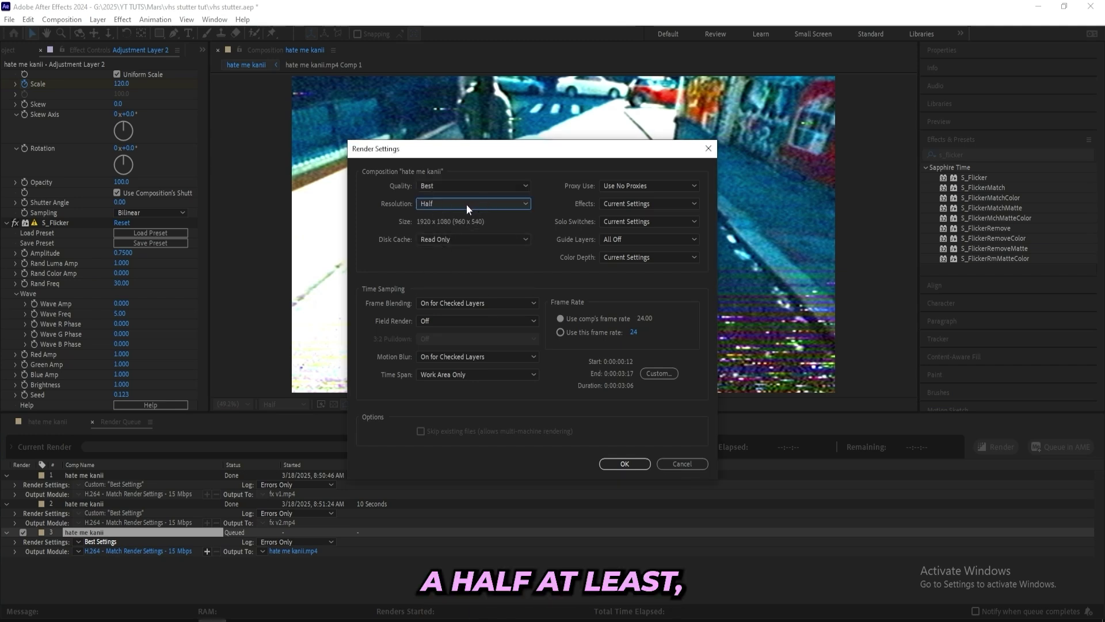
{"action": "left_click", "coordinate": [466, 204]}
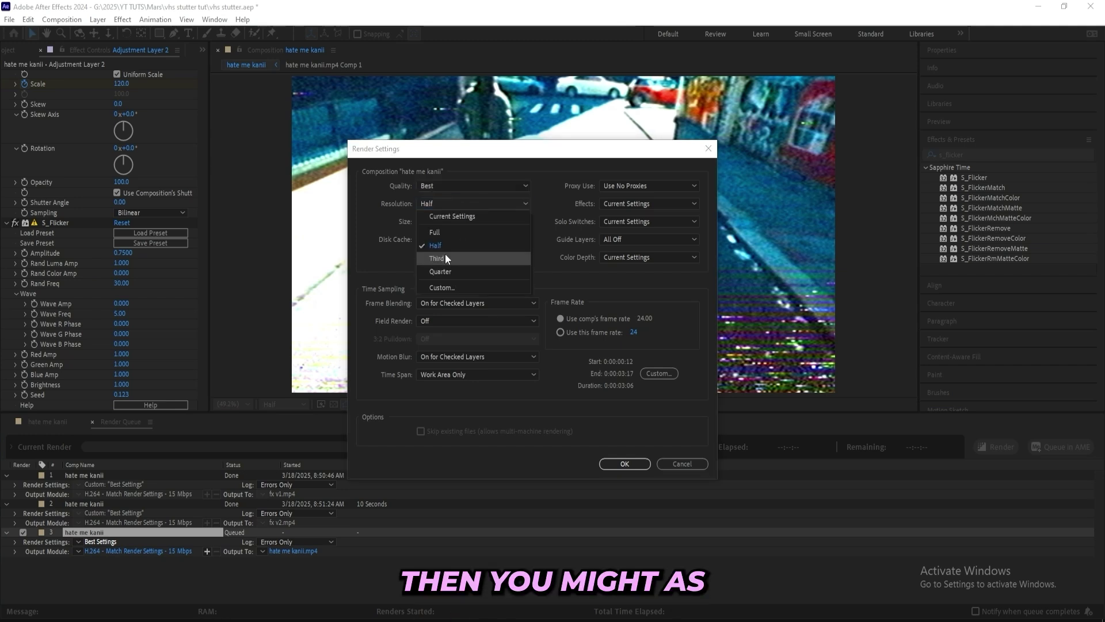
{"action": "left_click", "coordinate": [446, 257]}
{"action": "left_click", "coordinate": [430, 203]}
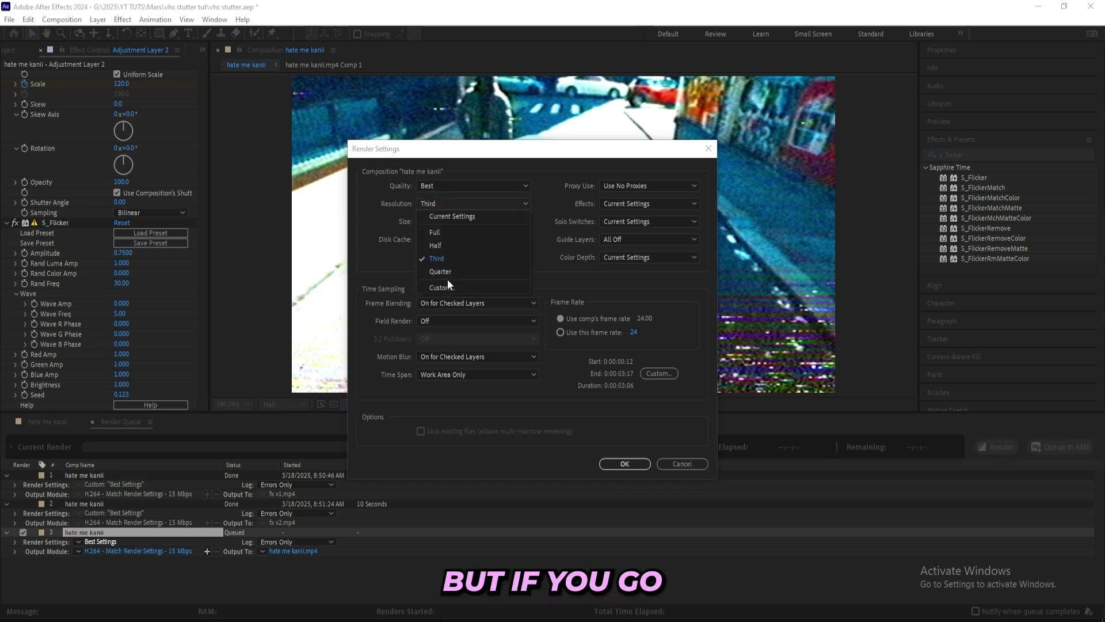
{"action": "left_click", "coordinate": [442, 244]}
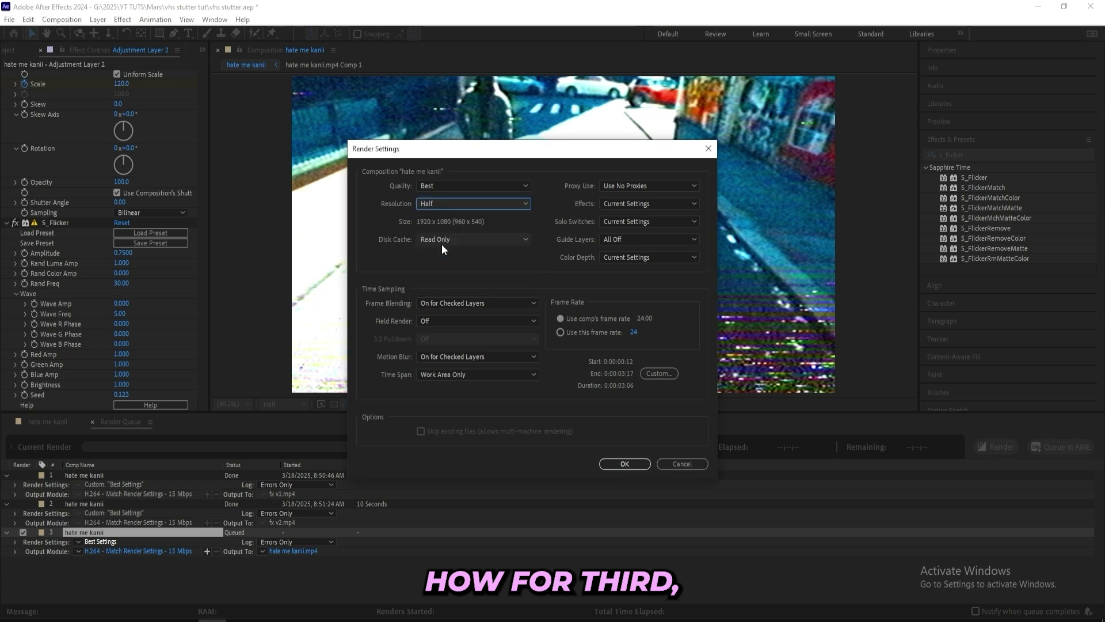
{"action": "left_click", "coordinate": [625, 464]}
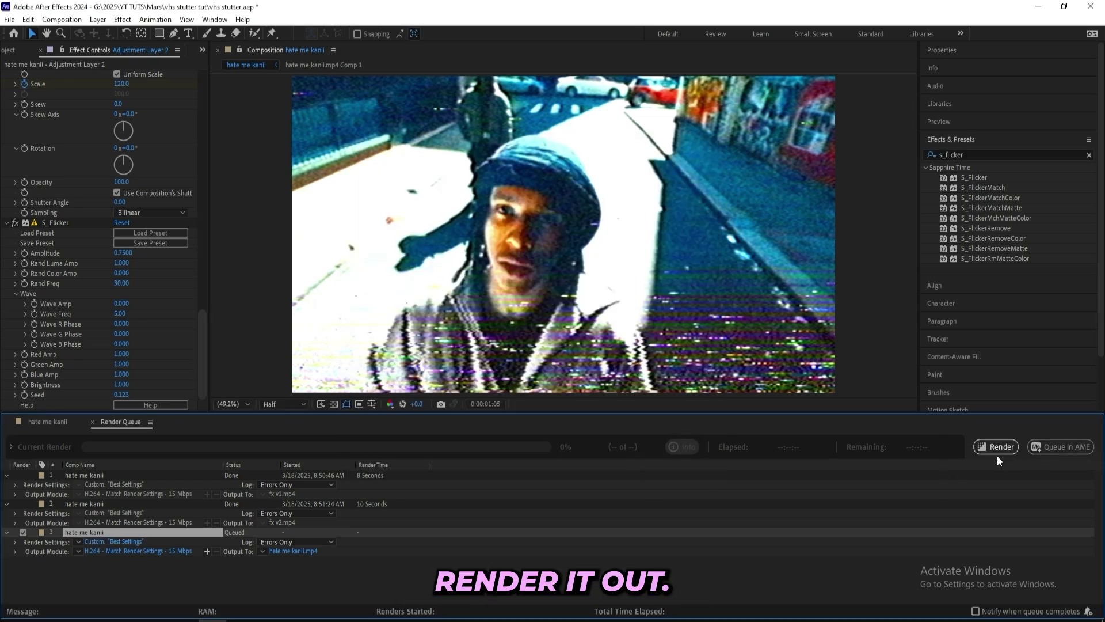